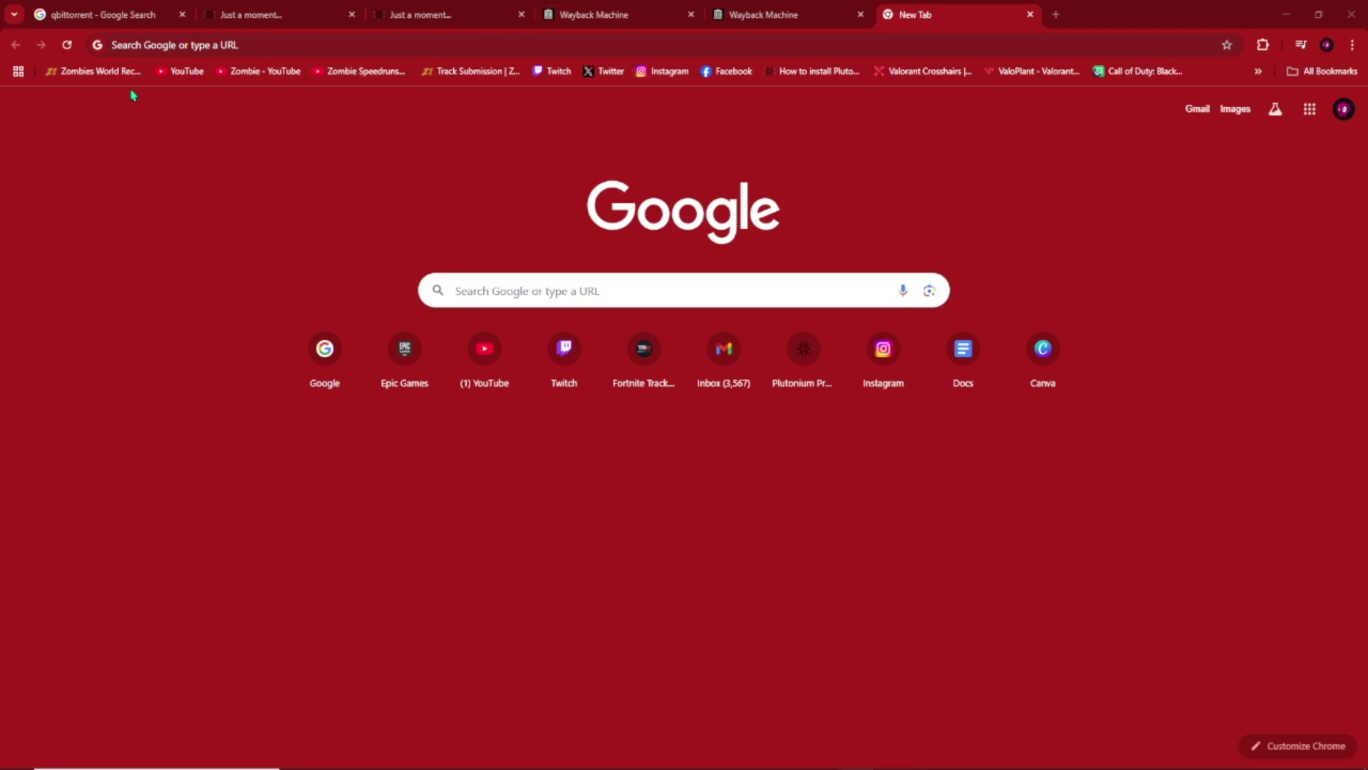
# Step: From the qbittorrent Google results, follow the official website's Download sitelink
pyautogui.click(105, 14)
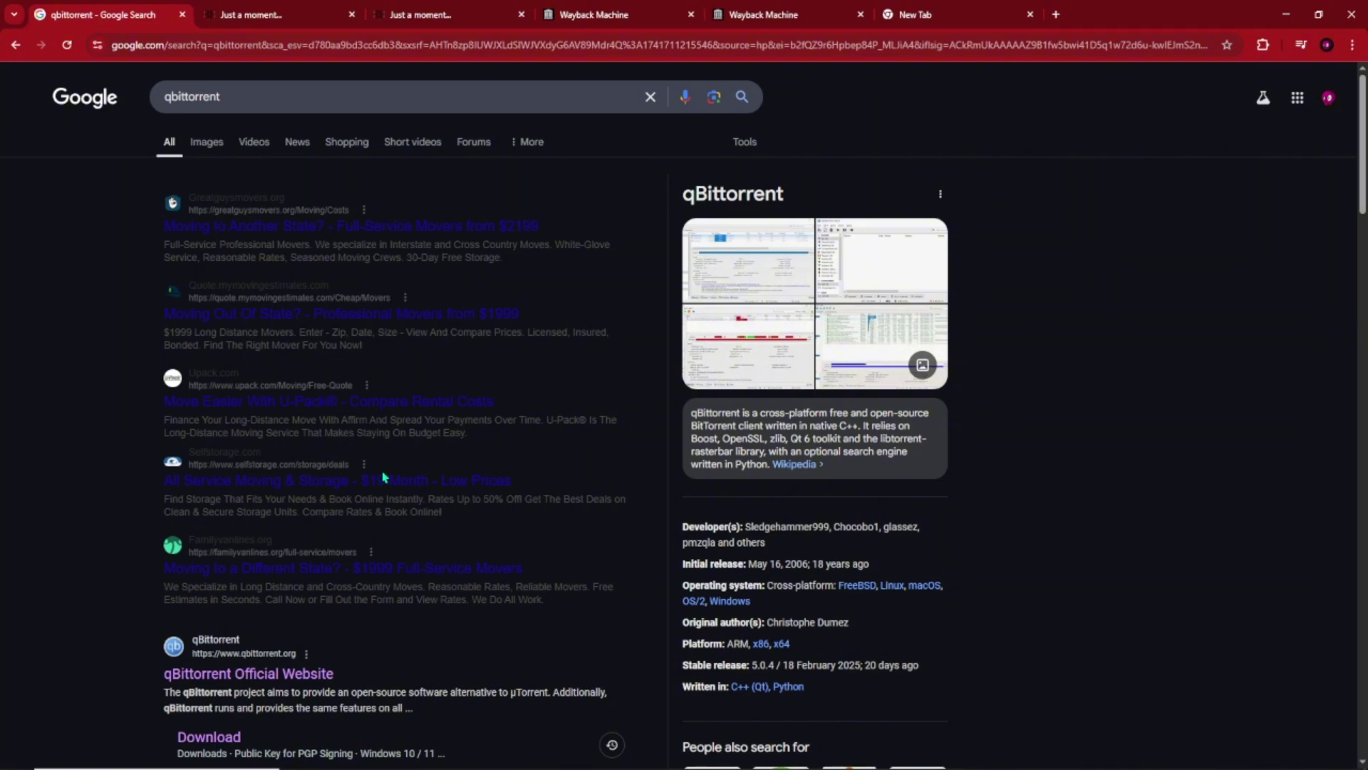
pyautogui.scroll(-3, 381, 472)
pyautogui.scroll(3, 433, 492)
pyautogui.press('/')
pyautogui.scroll(-4, 149, 415)
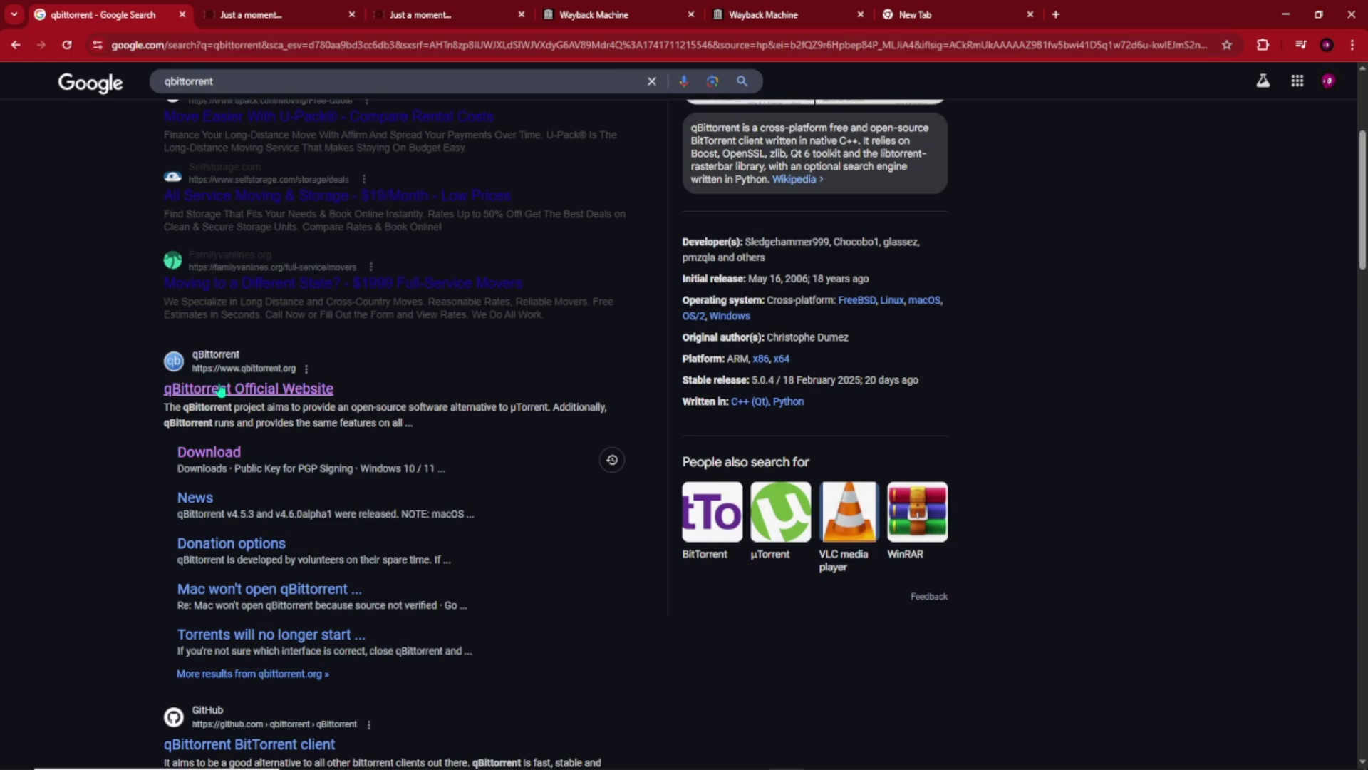
pyautogui.click(225, 460)
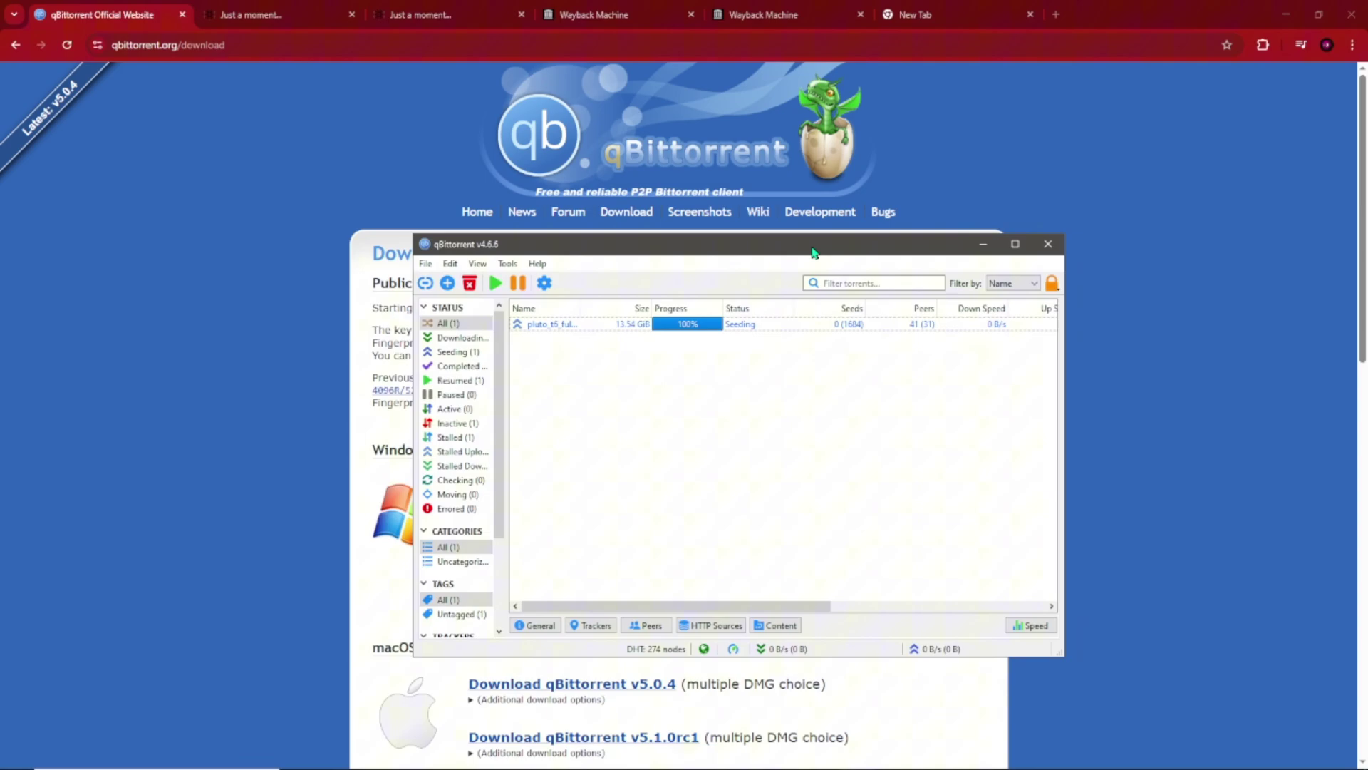
# Step: Reposition the qBittorrent window and select the 13.54 GiB torrent showing 100% Seeding
pyautogui.moveTo(814, 247); pyautogui.dragTo(777, 227)
pyautogui.click(536, 298)
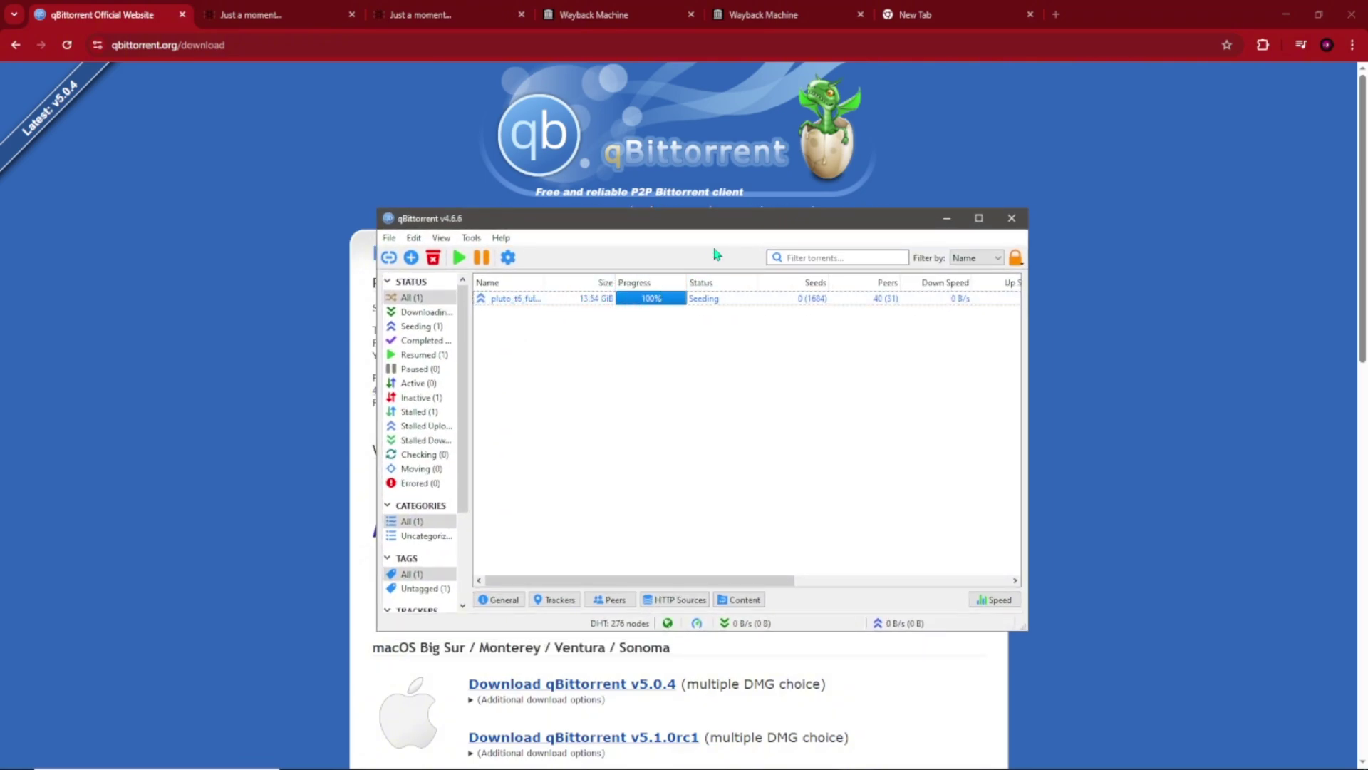
pyautogui.moveTo(529, 228)
pyautogui.mouseDown()
pyautogui.moveTo(529, 242)
pyautogui.moveTo(513, 224)
pyautogui.moveTo(502, 233)
pyautogui.mouseUp()
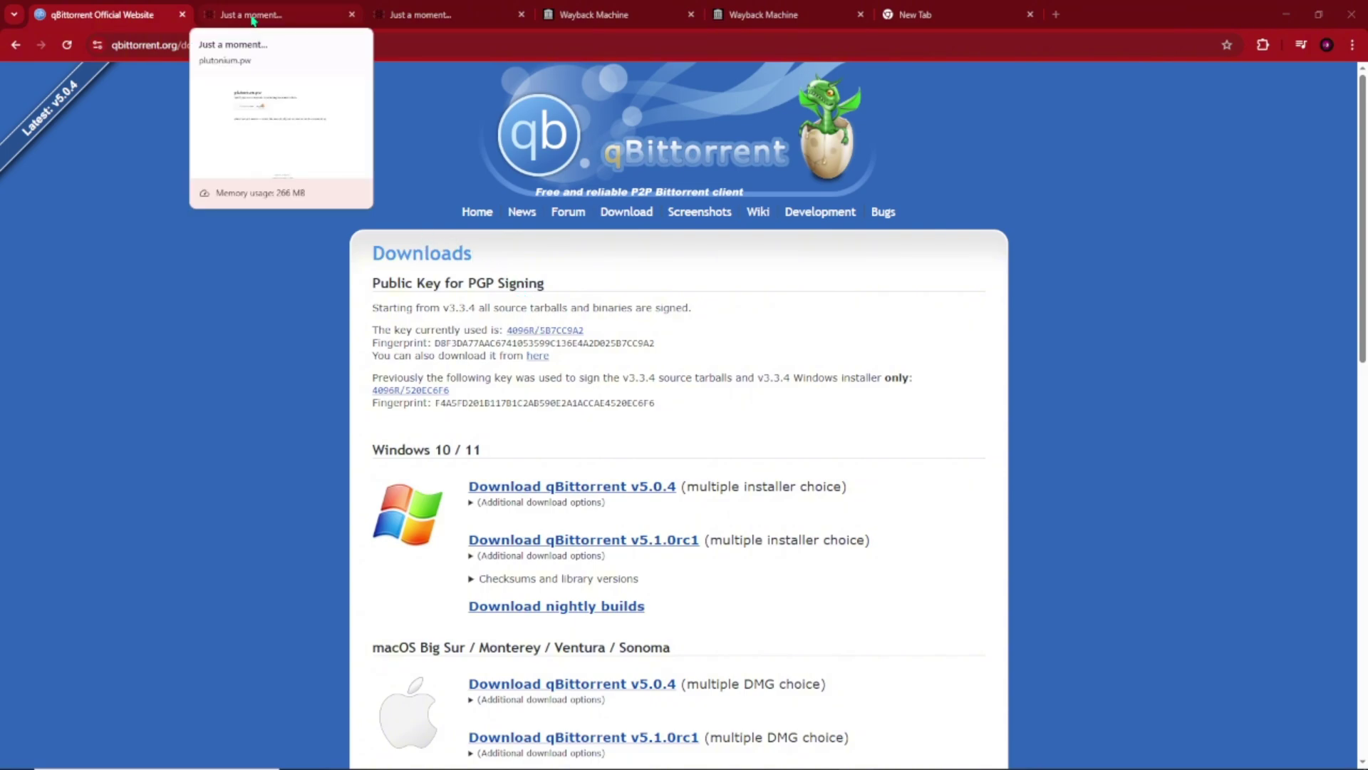
# Step: Copy the plutonium.pw address into Wayback Machine's search and show its 2022 captures
pyautogui.click(253, 20)
pyautogui.click(244, 42)
pyautogui.hotkey('ctrl', 'c')
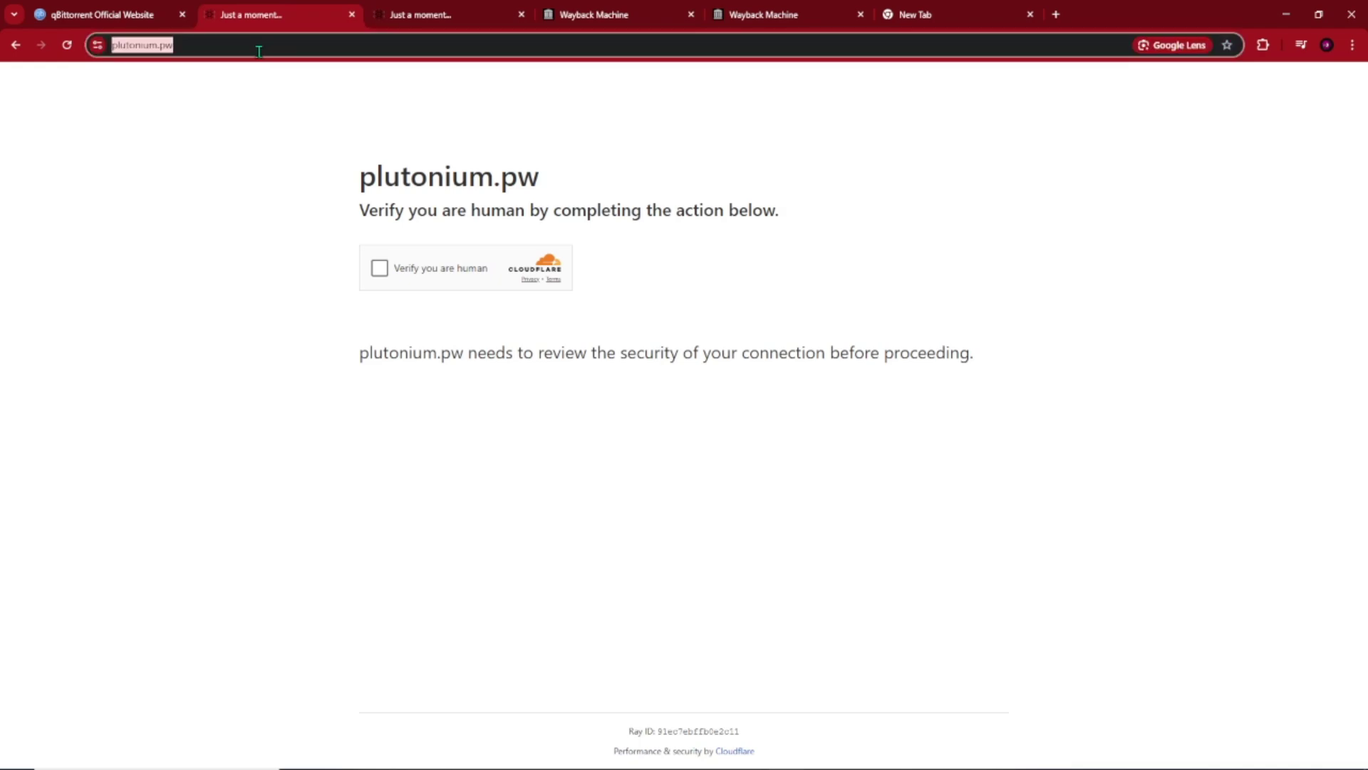
pyautogui.click(602, 17)
pyautogui.click(713, 193)
pyautogui.hotkey('ctrl', 'v')
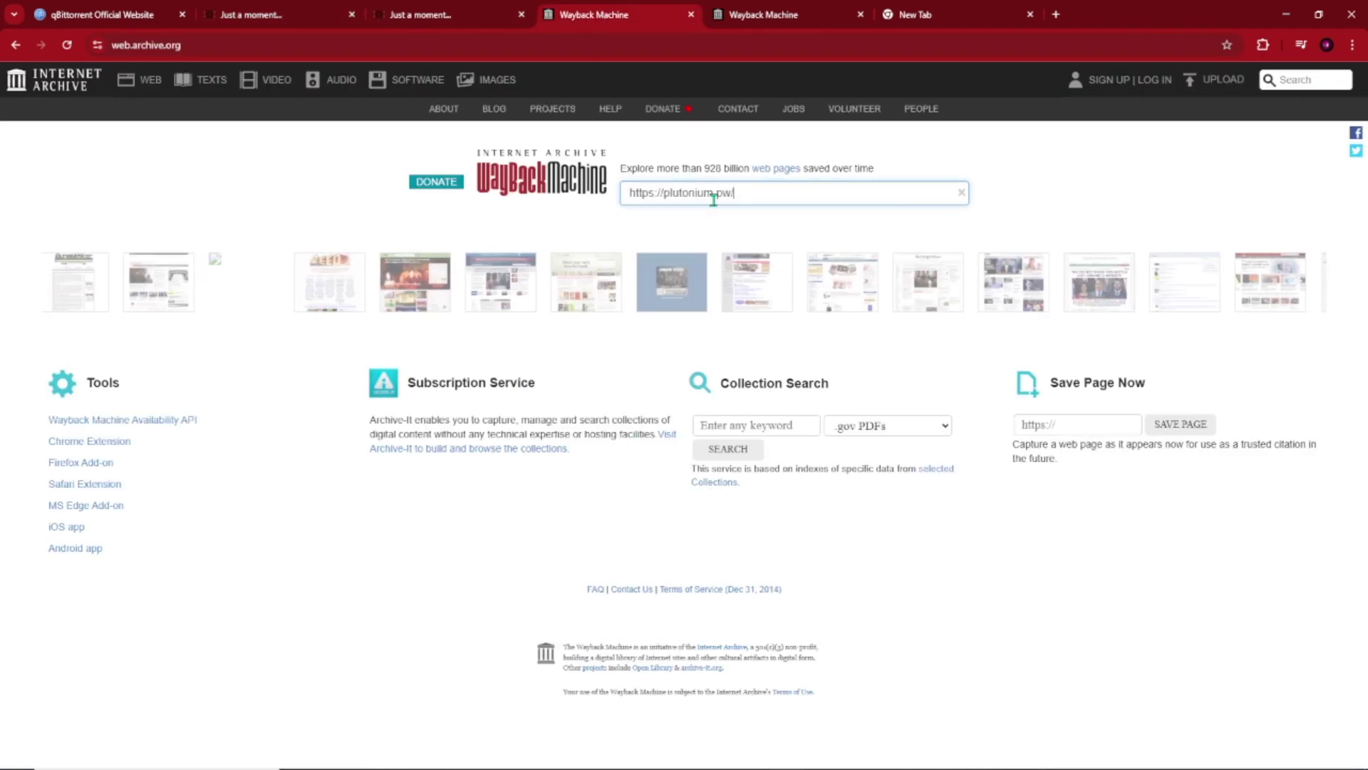
pyautogui.press('Return')
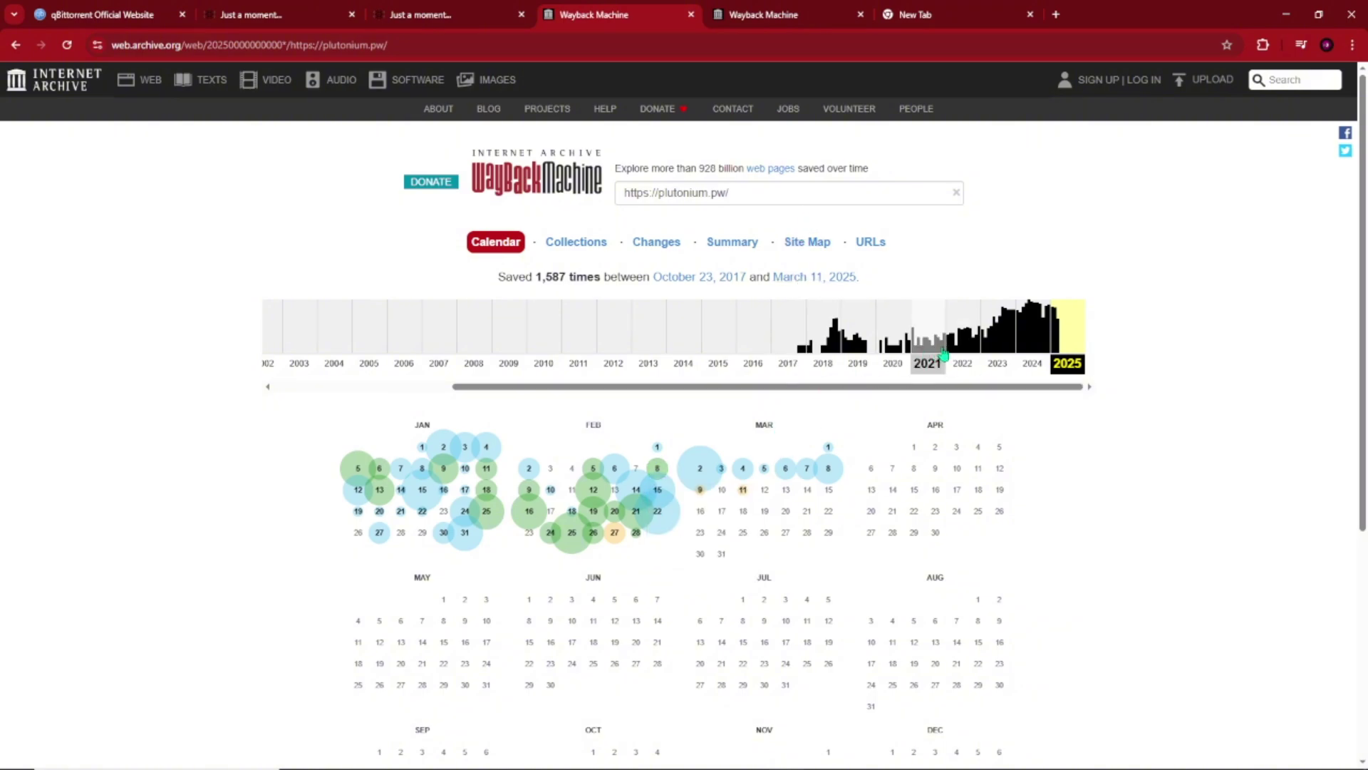
pyautogui.click(962, 356)
# Step: Open the April 9, 2022 18:04:57 capture of plutonium.pw and launch plutonium.exe
pyautogui.moveTo(999, 468)
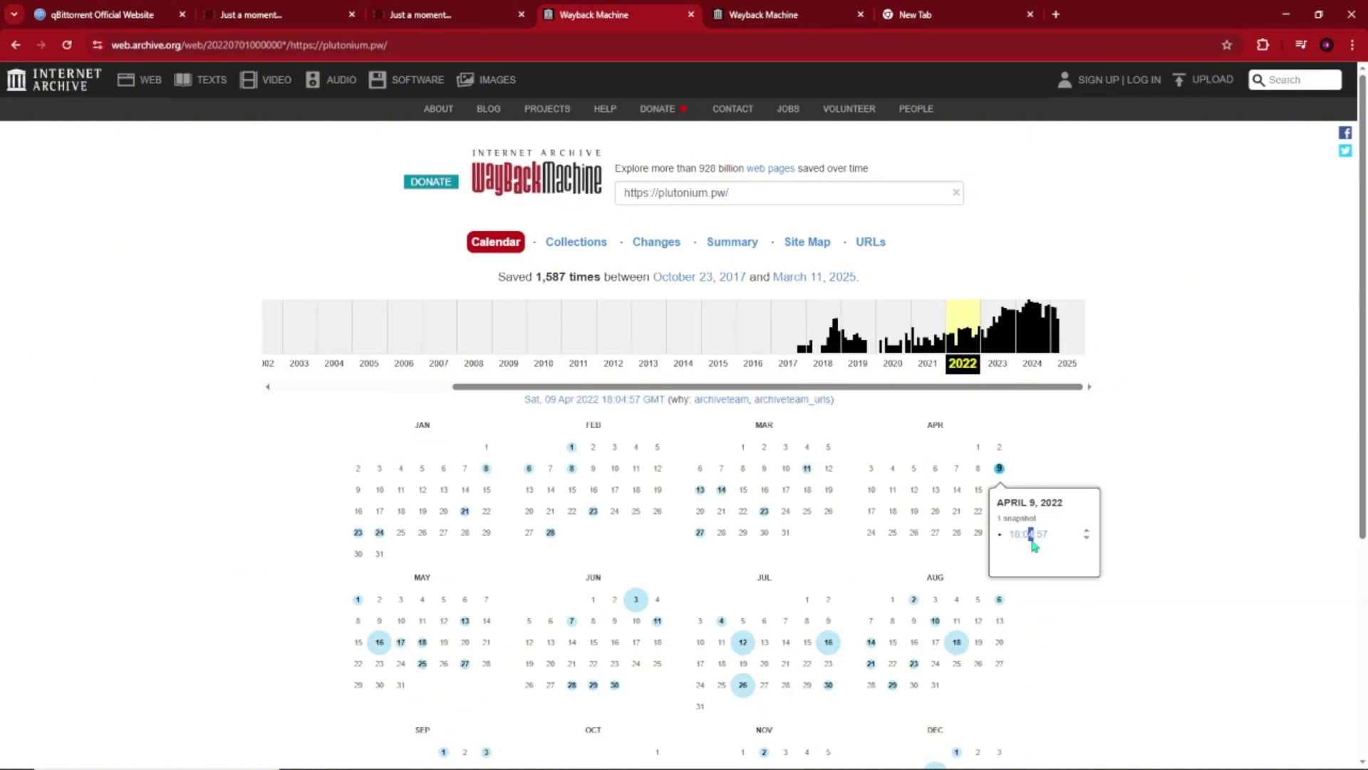
pyautogui.click(1031, 534)
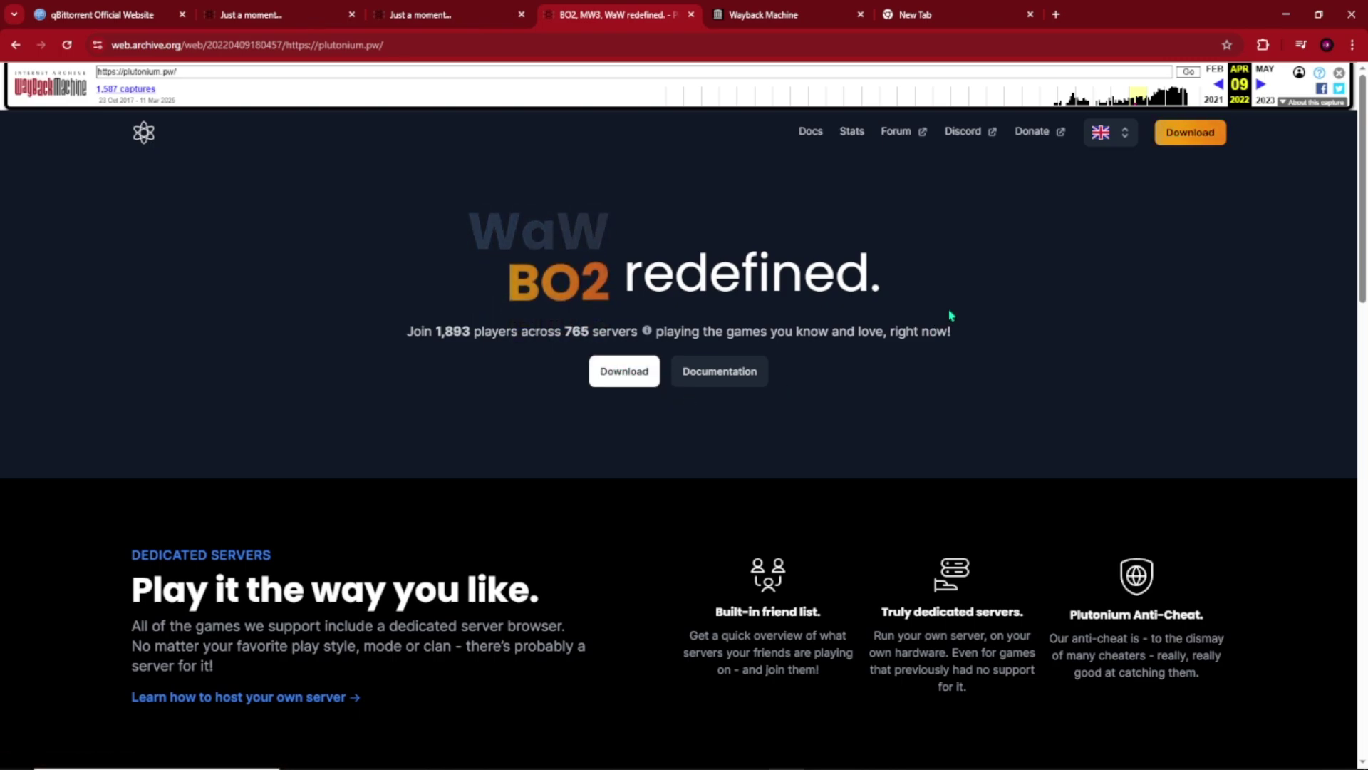
pyautogui.moveTo(800, 761)
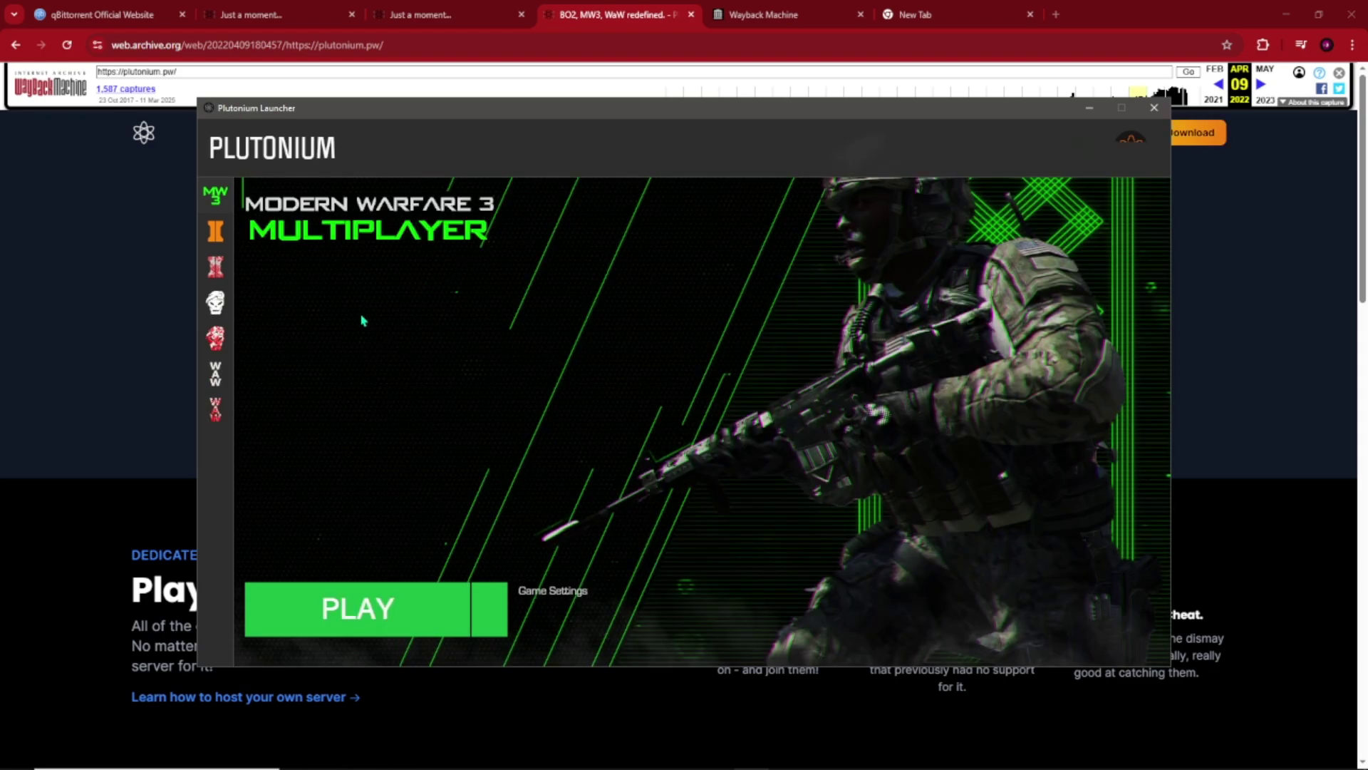
# Step: Drag the Plutonium Launcher window further left, out of the way
pyautogui.moveTo(461, 115); pyautogui.dragTo(392, 117)
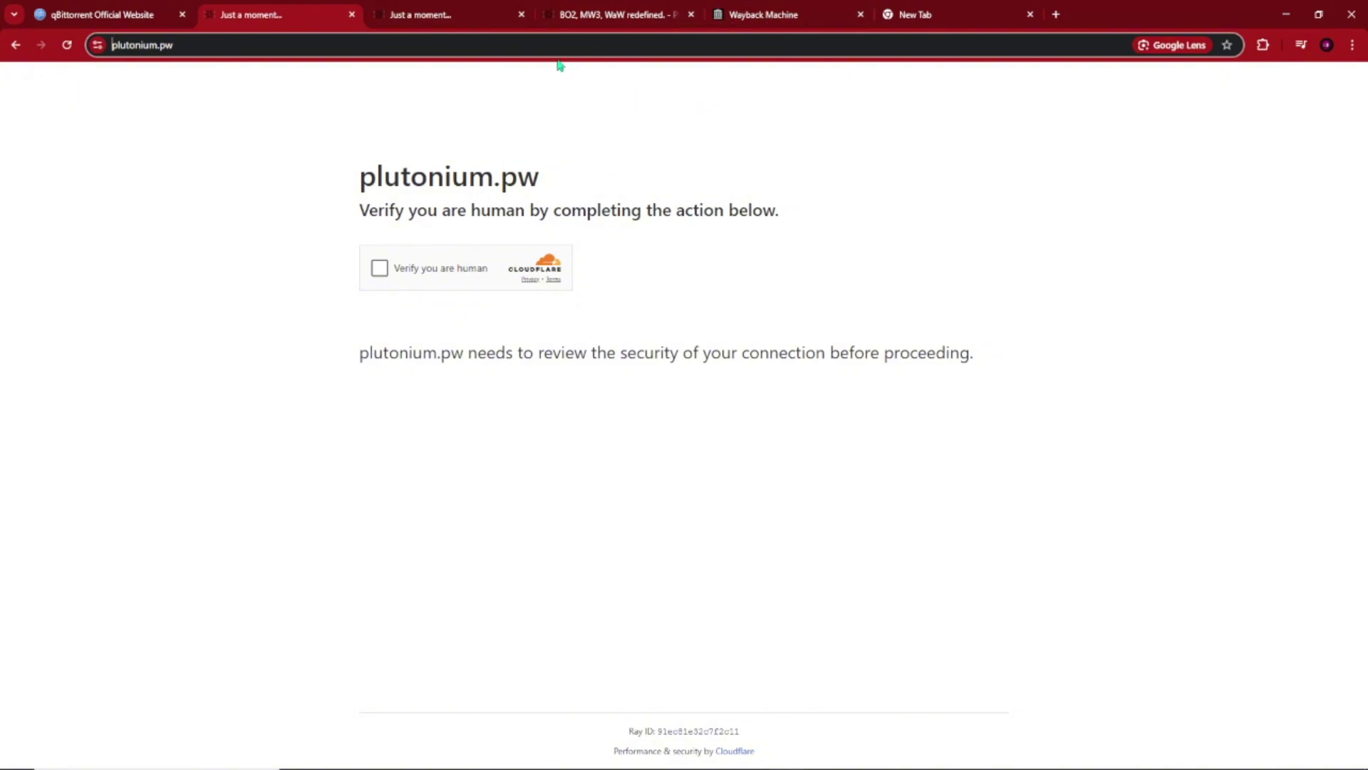
# Step: Look up plutonium.pw/docs/install/ in Wayback Machine and open its August 6, 2022 16:52:53 capture
pyautogui.click(438, 18)
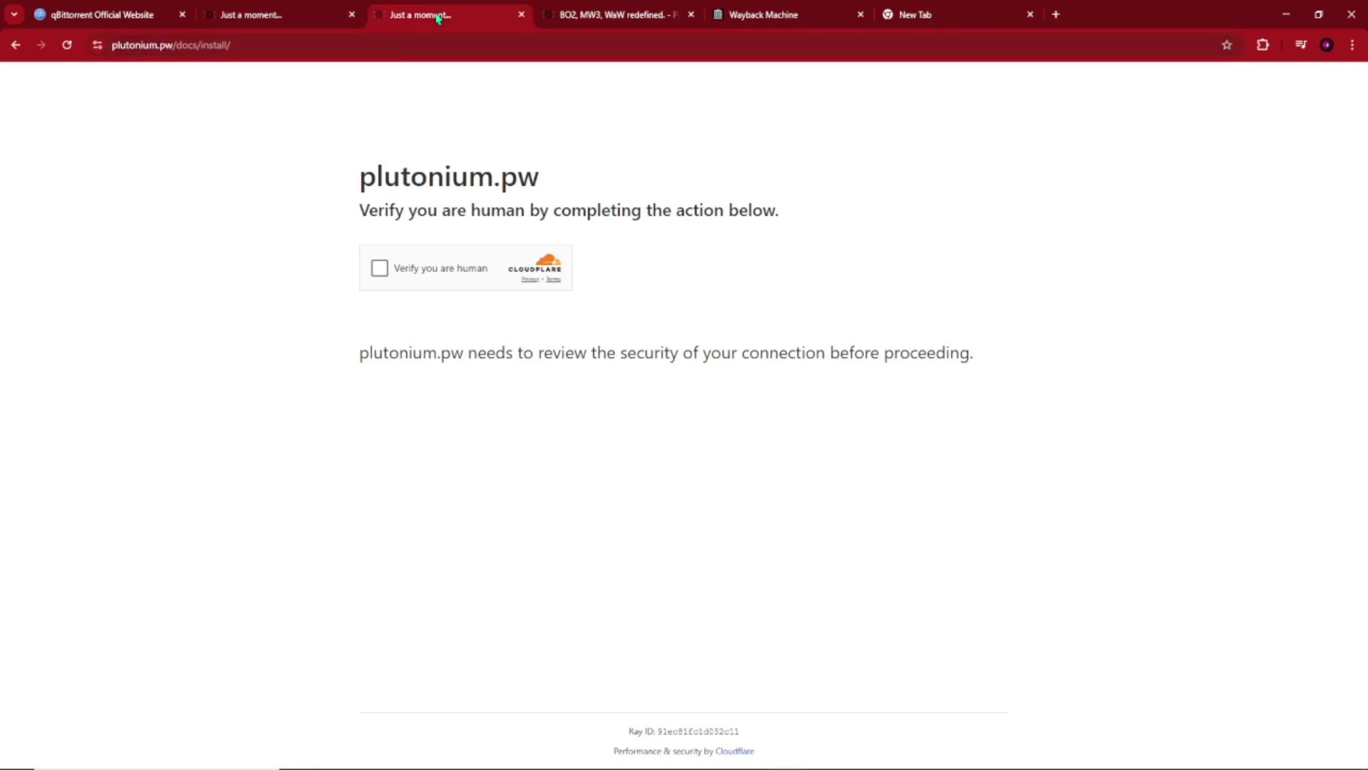
pyautogui.click(254, 40)
pyautogui.hotkey('ctrl', 'c')
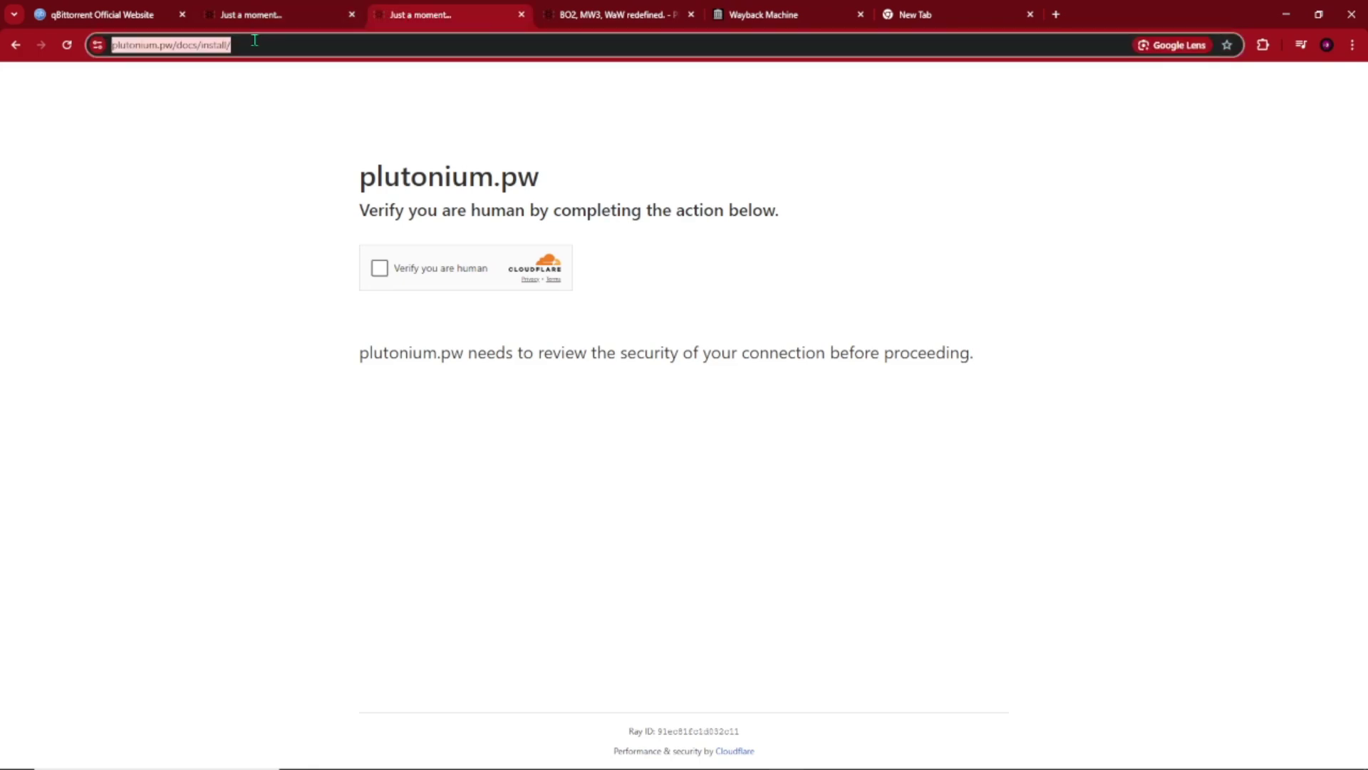
pyautogui.click(713, 15)
pyautogui.click(773, 189)
pyautogui.hotkey('ctrl', 'v')
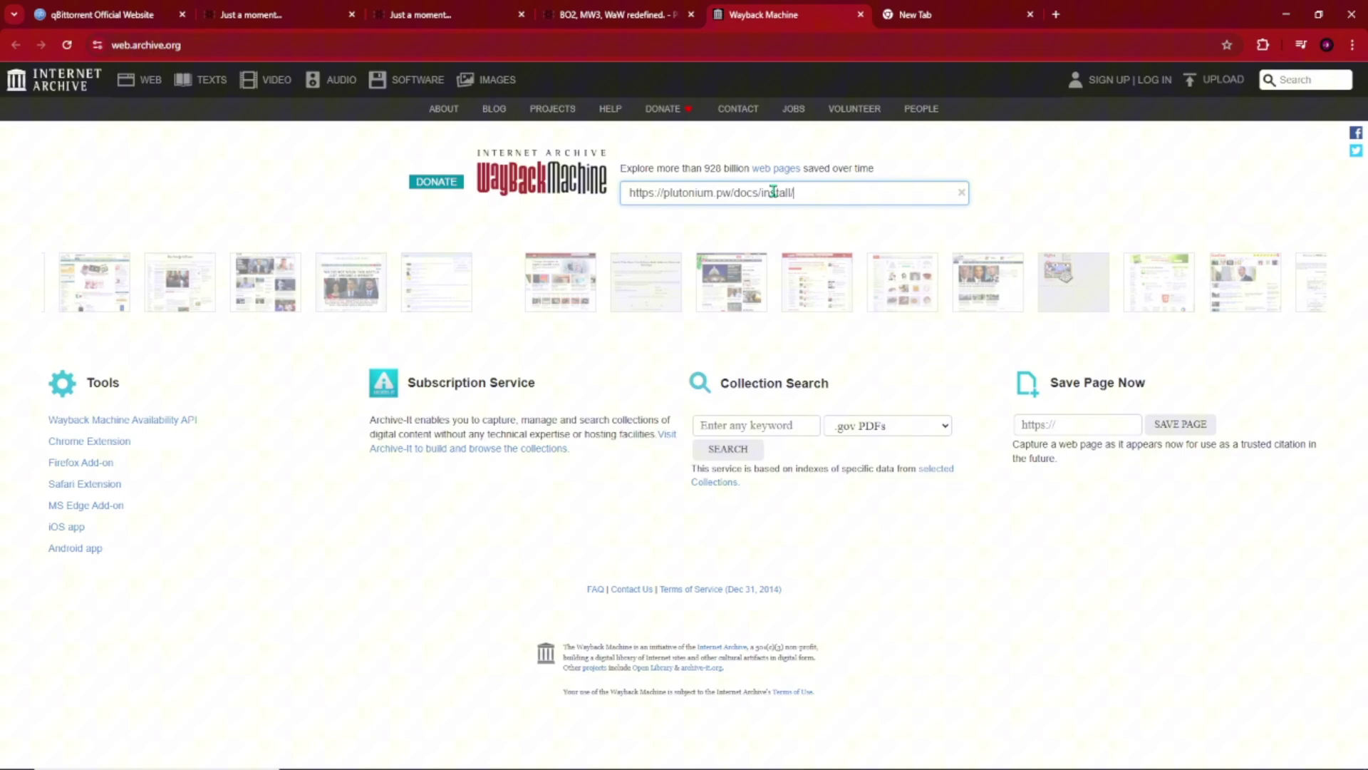
pyautogui.press('Return')
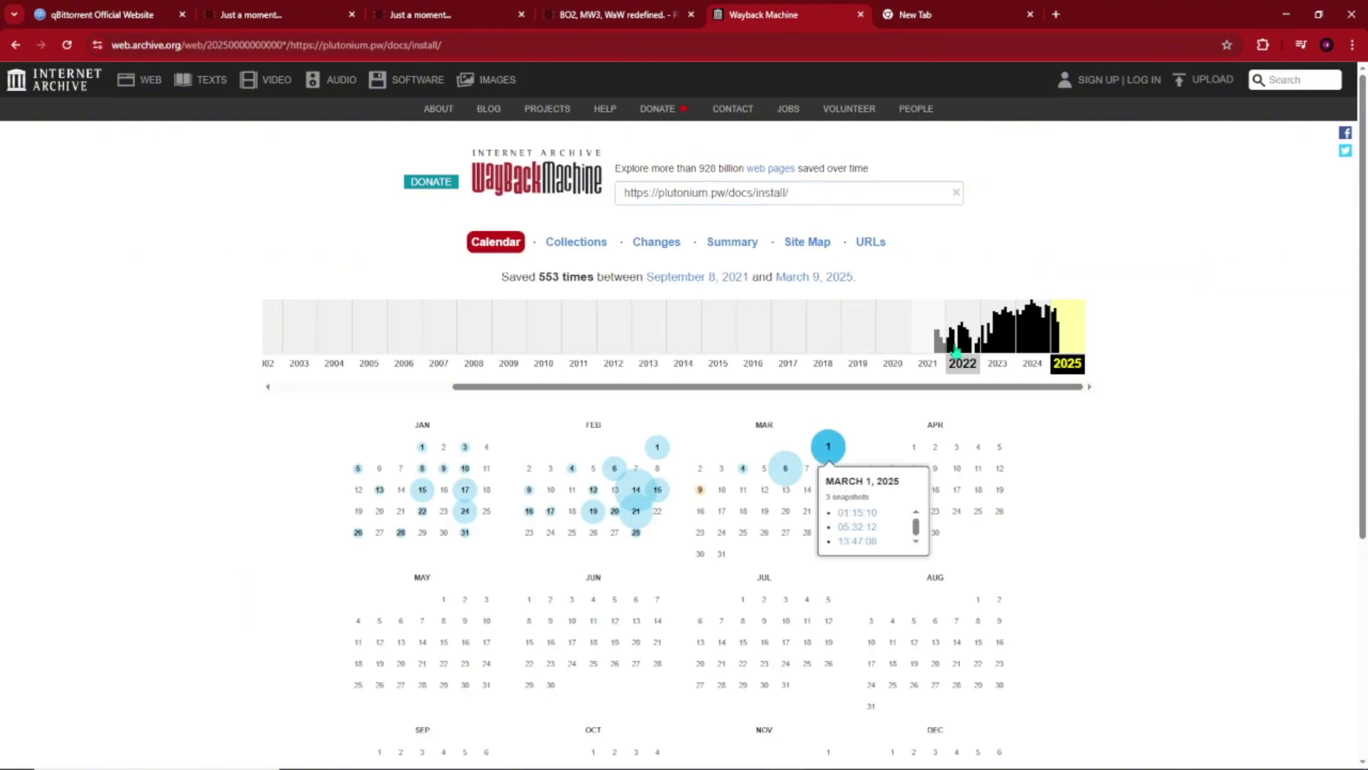
pyautogui.click(957, 349)
pyautogui.moveTo(1001, 602)
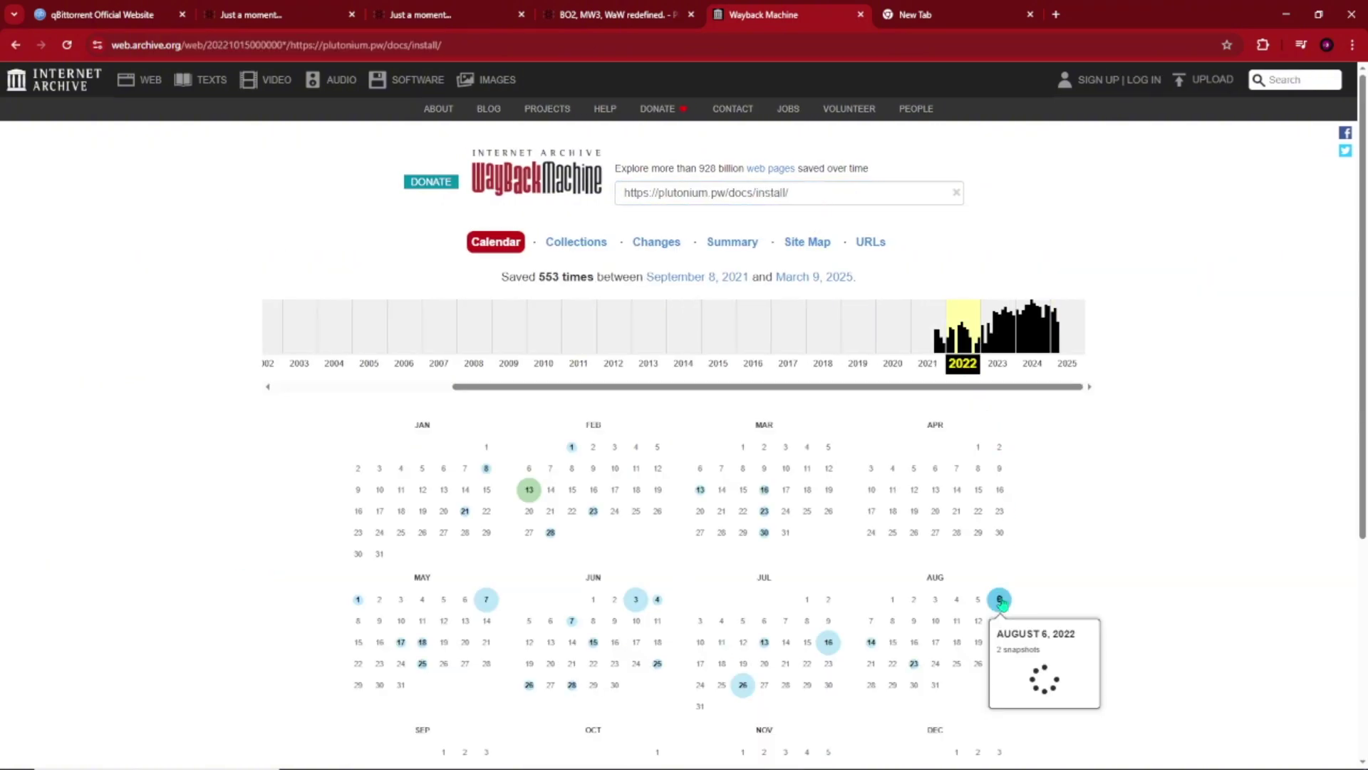
pyautogui.click(1029, 665)
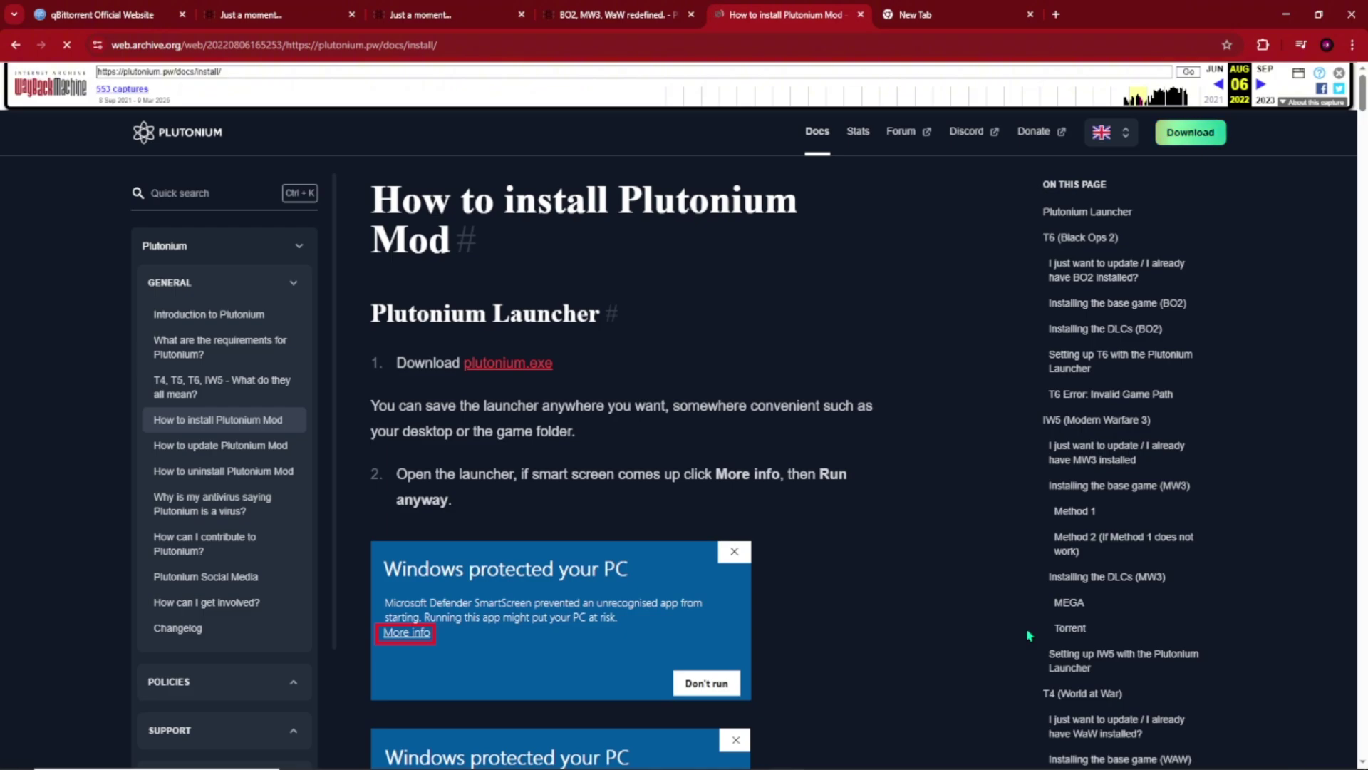
# Step: Skim the archived install guide, then jump to 'T6 (Black Ops 2)' from the On this page sidebar
pyautogui.scroll(-3, 1028, 634)
pyautogui.scroll(3, 817, 590)
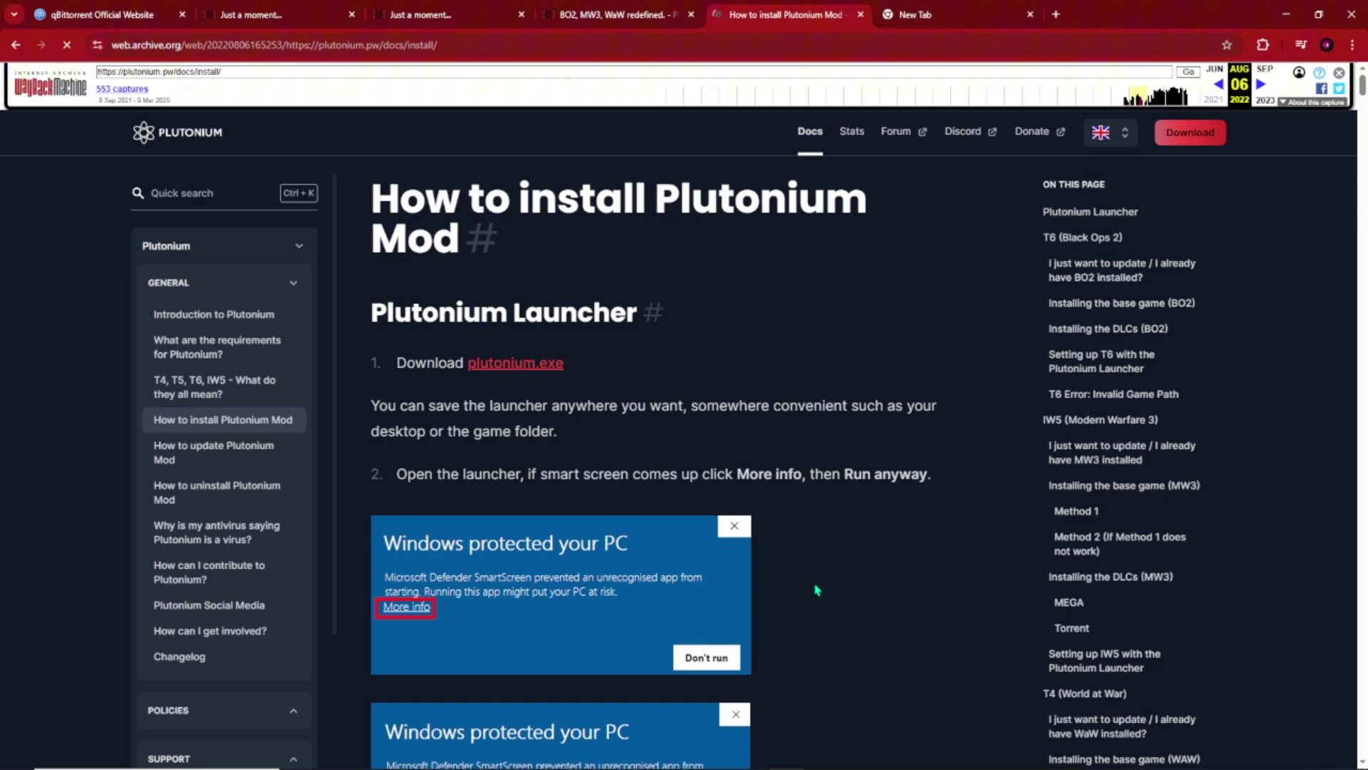
pyautogui.click(513, 364)
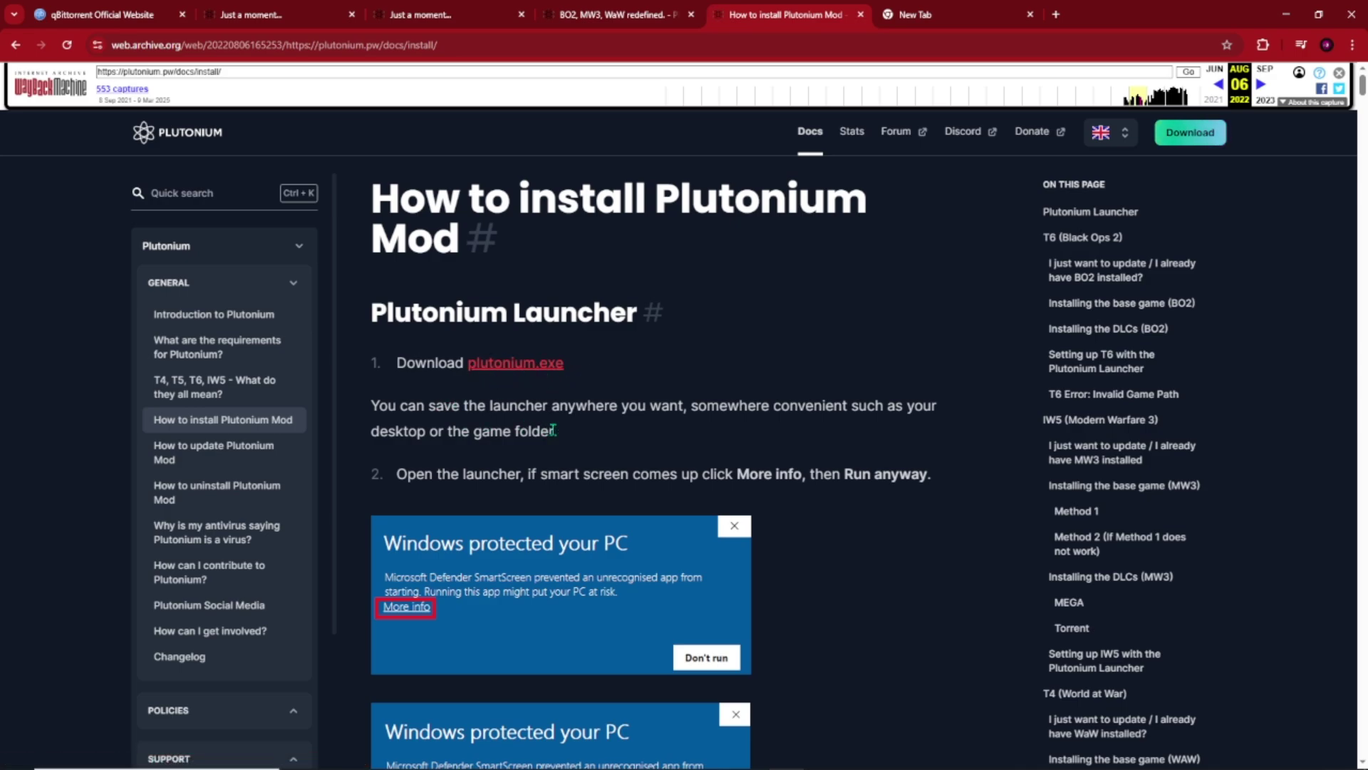
pyautogui.scroll(-4, 553, 431)
pyautogui.scroll(1, 1121, 227)
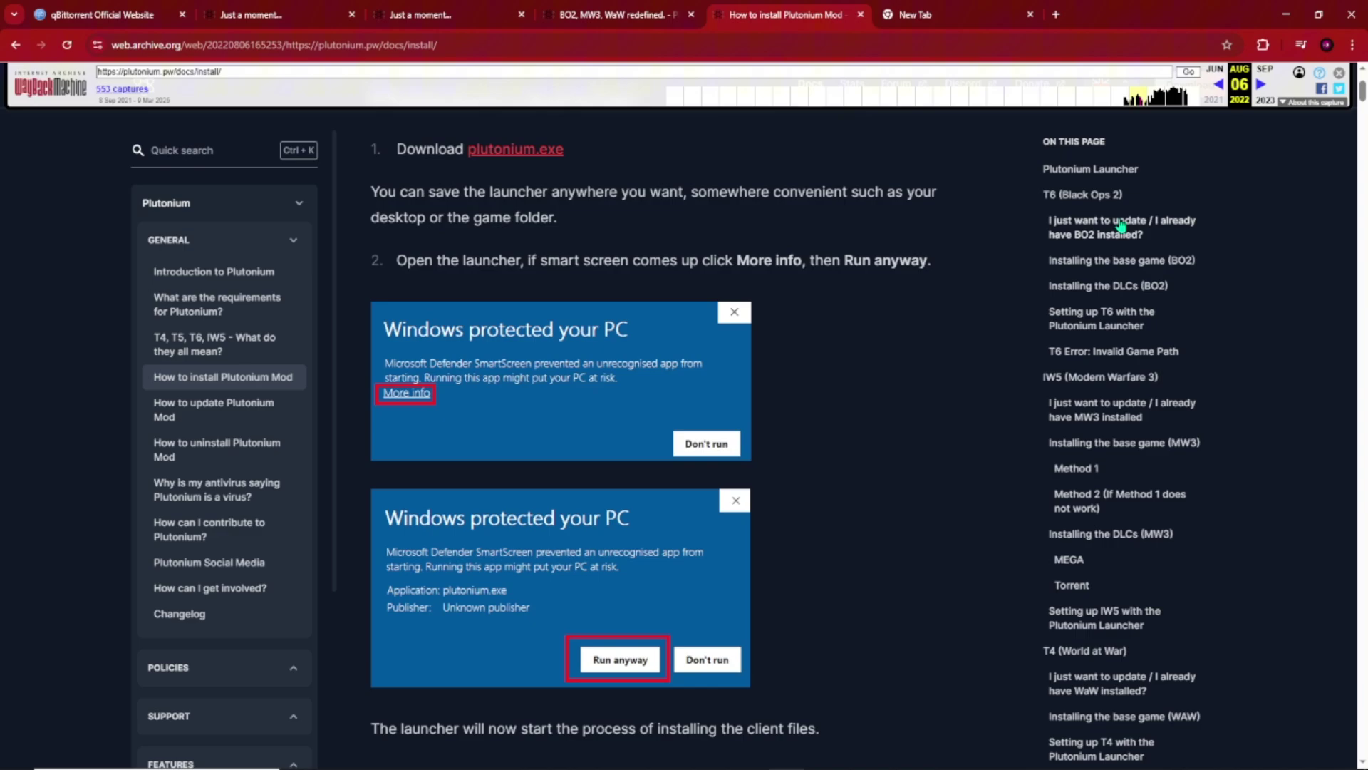
pyautogui.click(1092, 195)
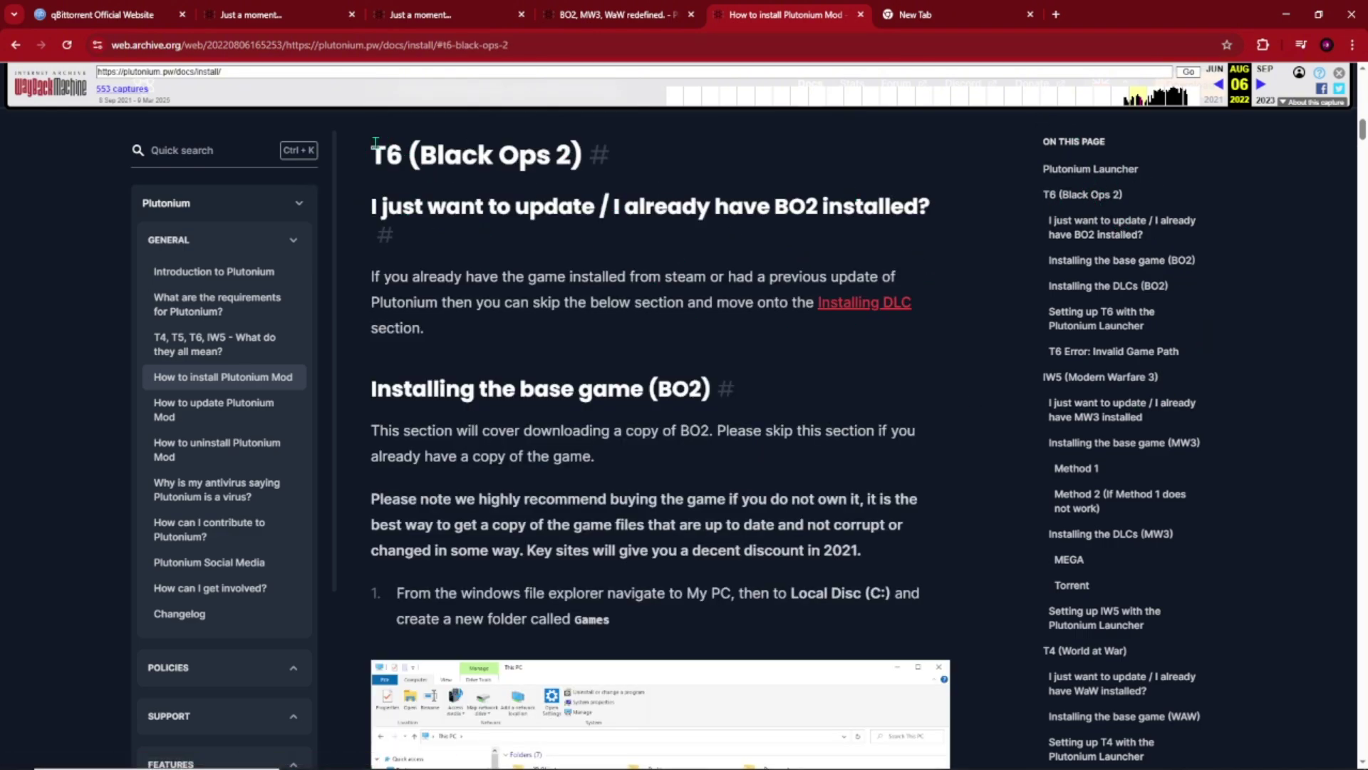
# Step: Highlight the T6 heading, clear the selection, and scroll down to the BO2 torrent steps 2–5
pyautogui.moveTo(376, 142); pyautogui.dragTo(684, 162)
pyautogui.moveTo(729, 201); pyautogui.dragTo(739, 193)
pyautogui.click(756, 237)
pyautogui.scroll(-5, 514, 399)
pyautogui.scroll(-15, 514, 399)
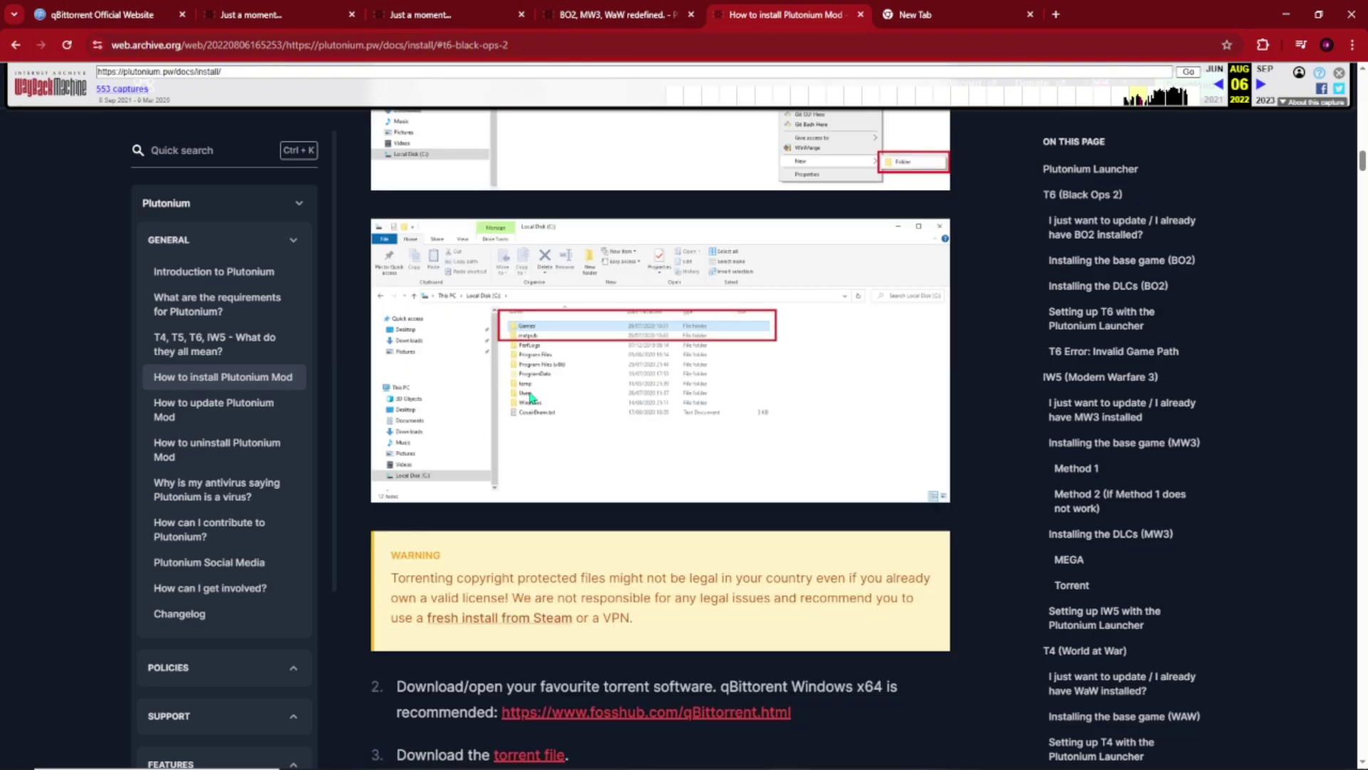
pyautogui.scroll(-1, 530, 398)
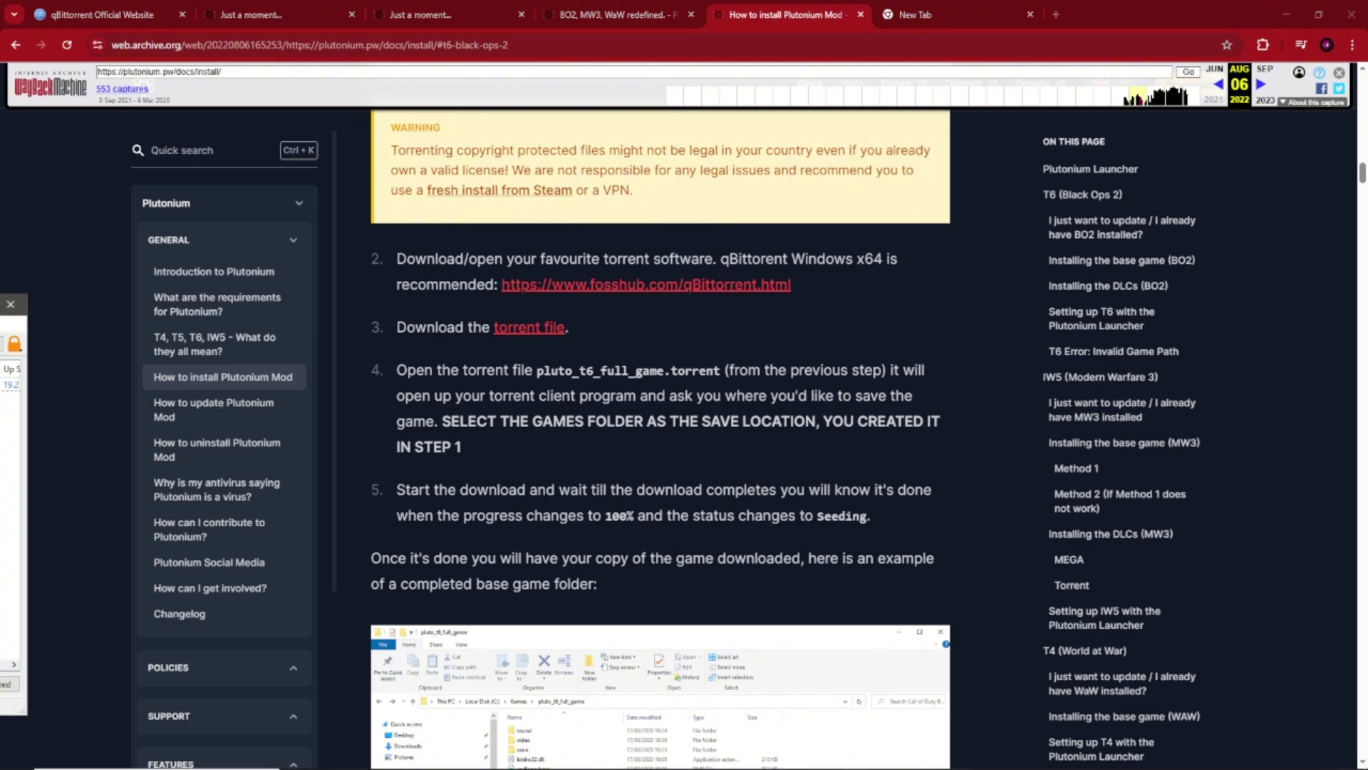
# Step: In qBittorrent, add the pluto_t4_full_game torrent file from the Downloads folder
pyautogui.hotkey('alt', 'Tab')
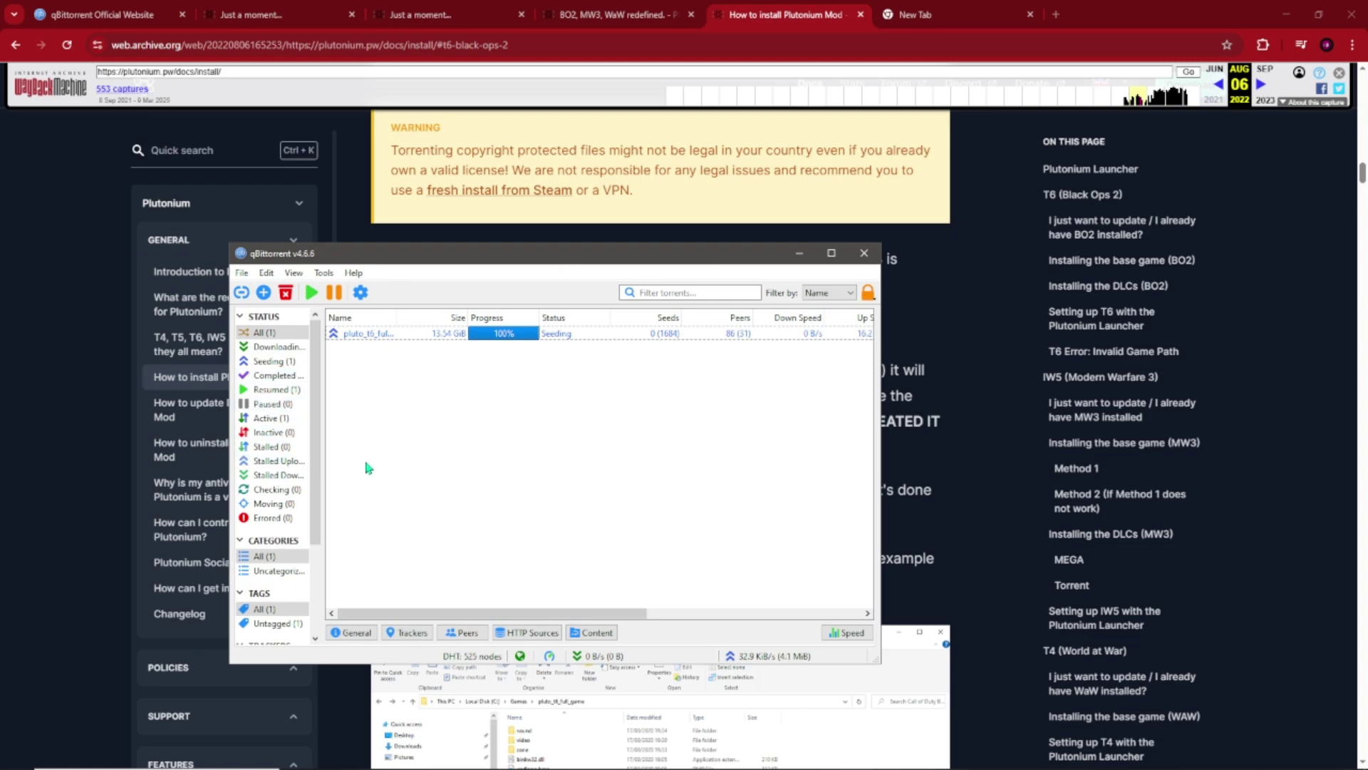
pyautogui.moveTo(409, 258); pyautogui.dragTo(656, 222)
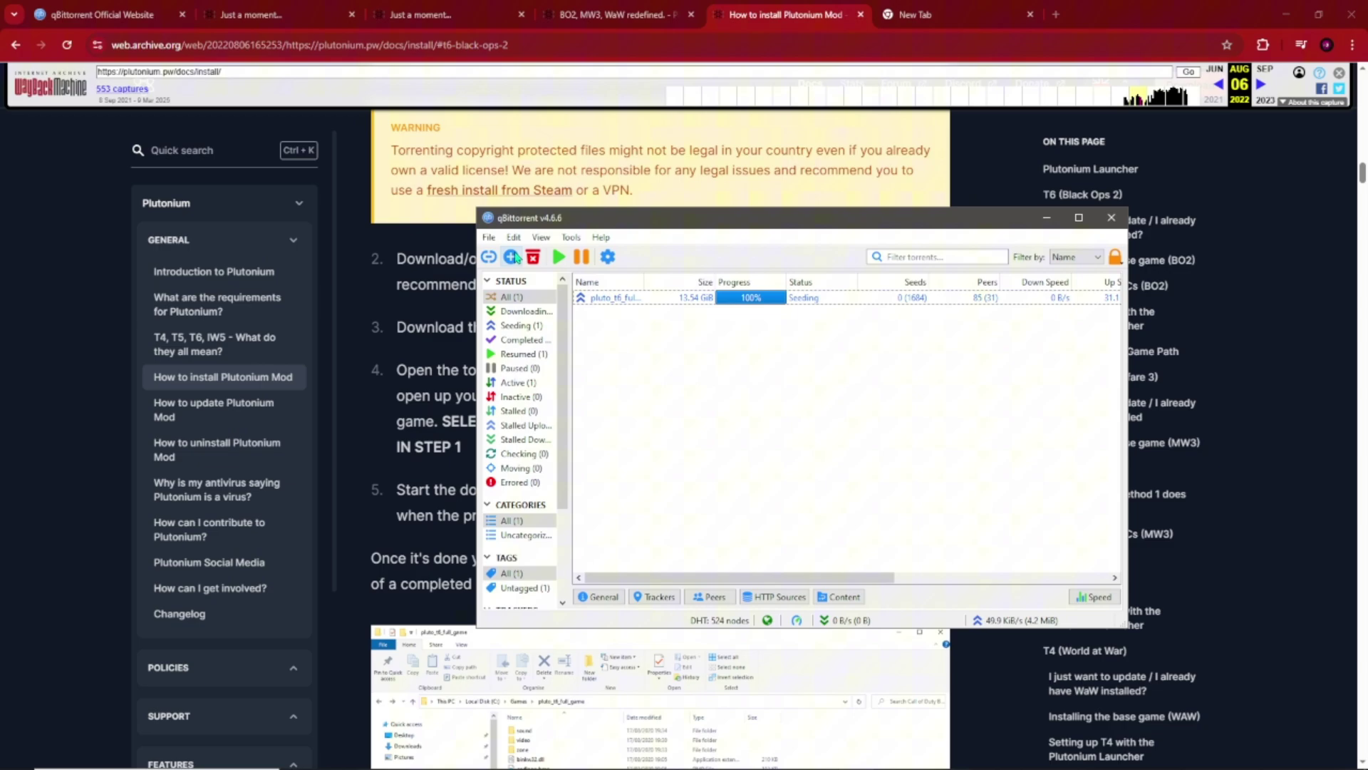
pyautogui.click(511, 256)
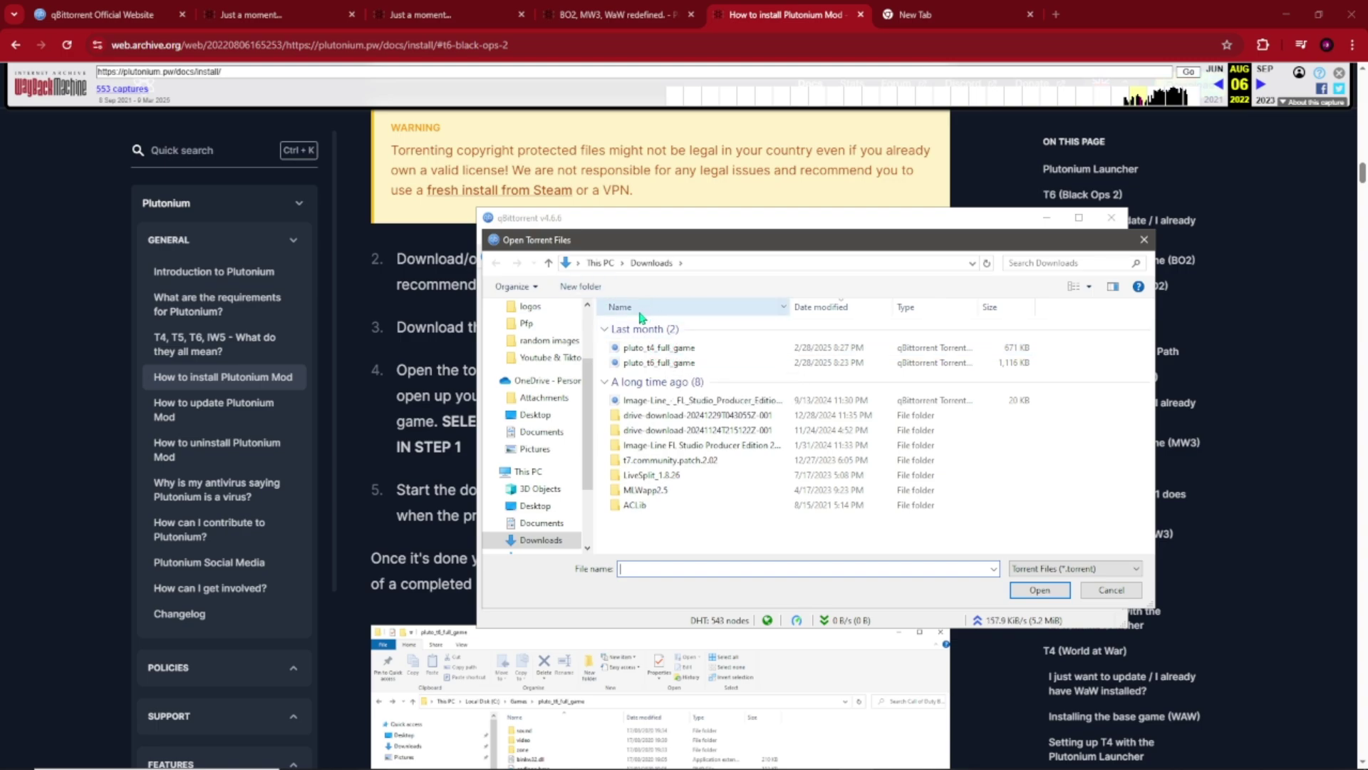
pyautogui.click(634, 347)
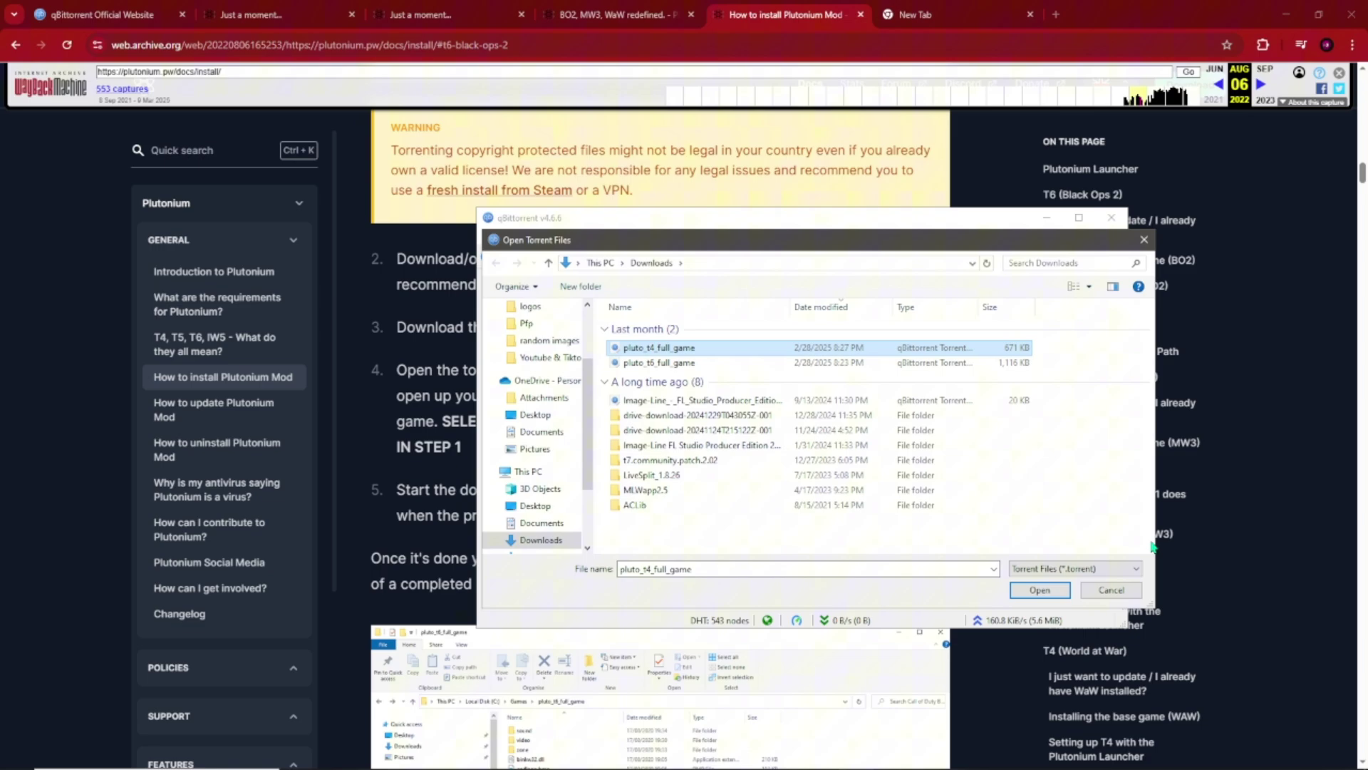
pyautogui.click(1064, 591)
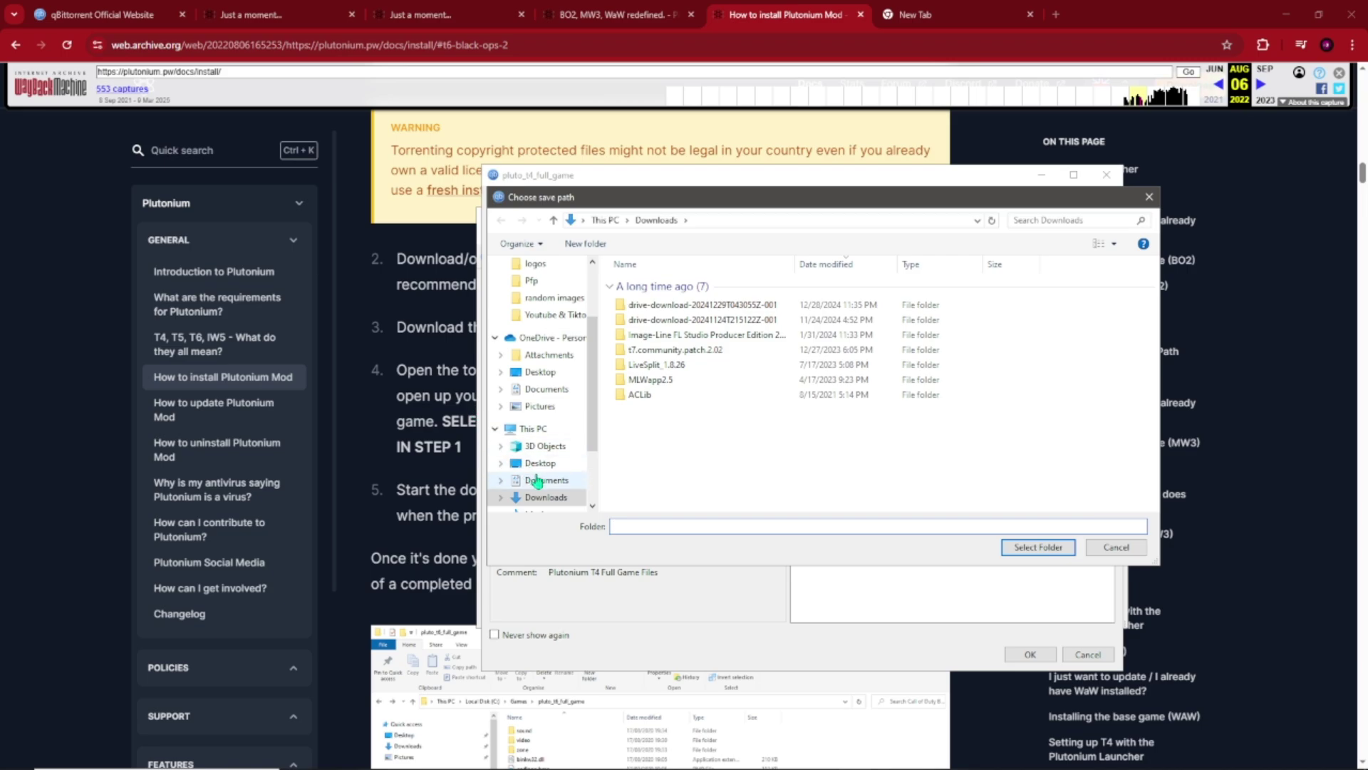
# Step: Set the save folder to Documents\COD WAW with 'Don't create subfolder' layout, then cancel adding
pyautogui.click(536, 479)
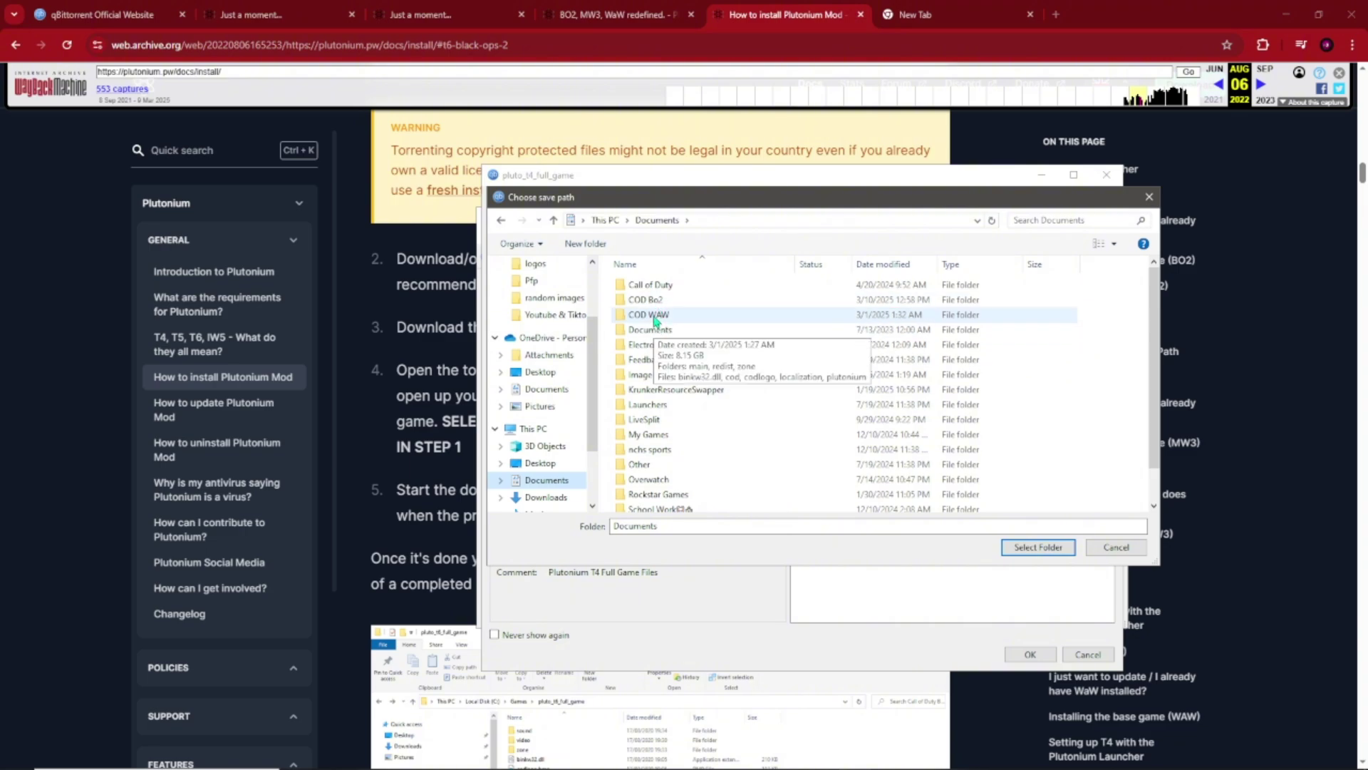
pyautogui.click(654, 316)
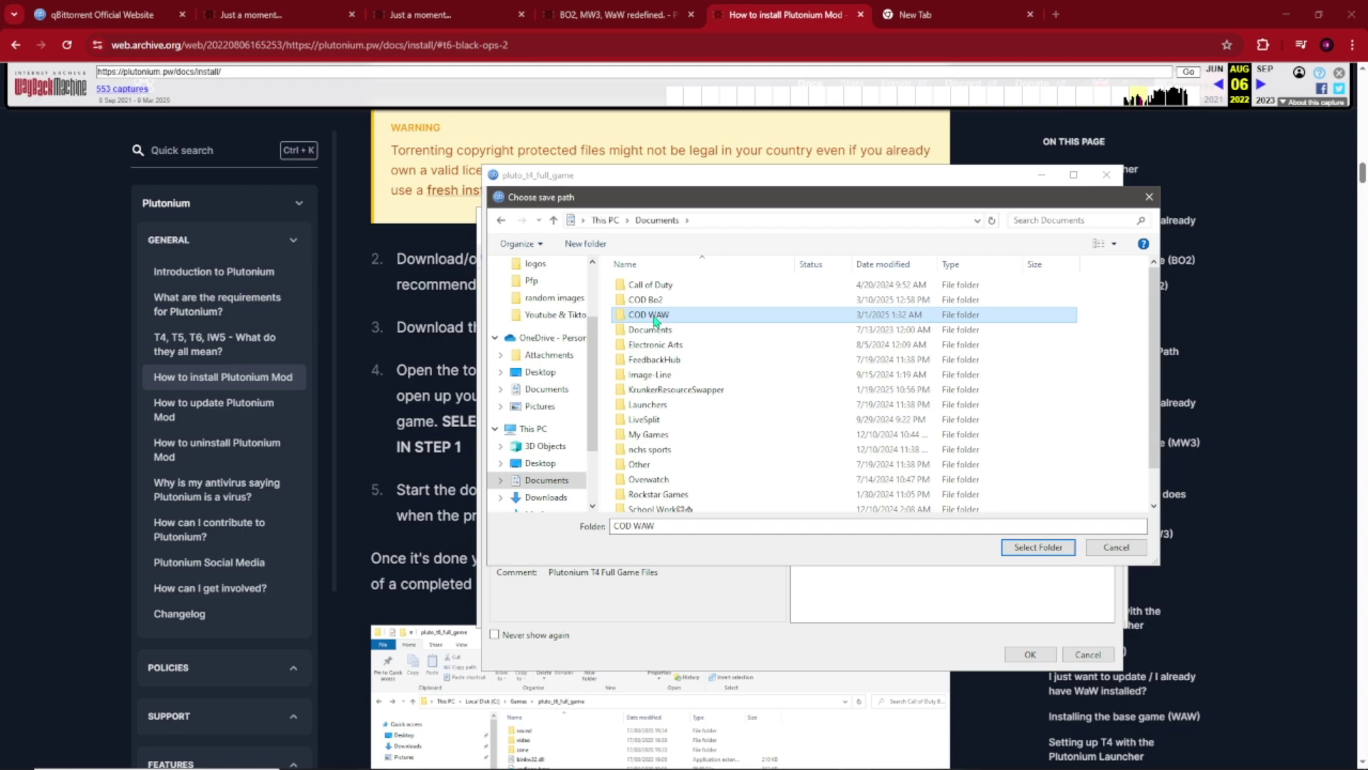
pyautogui.click(1021, 548)
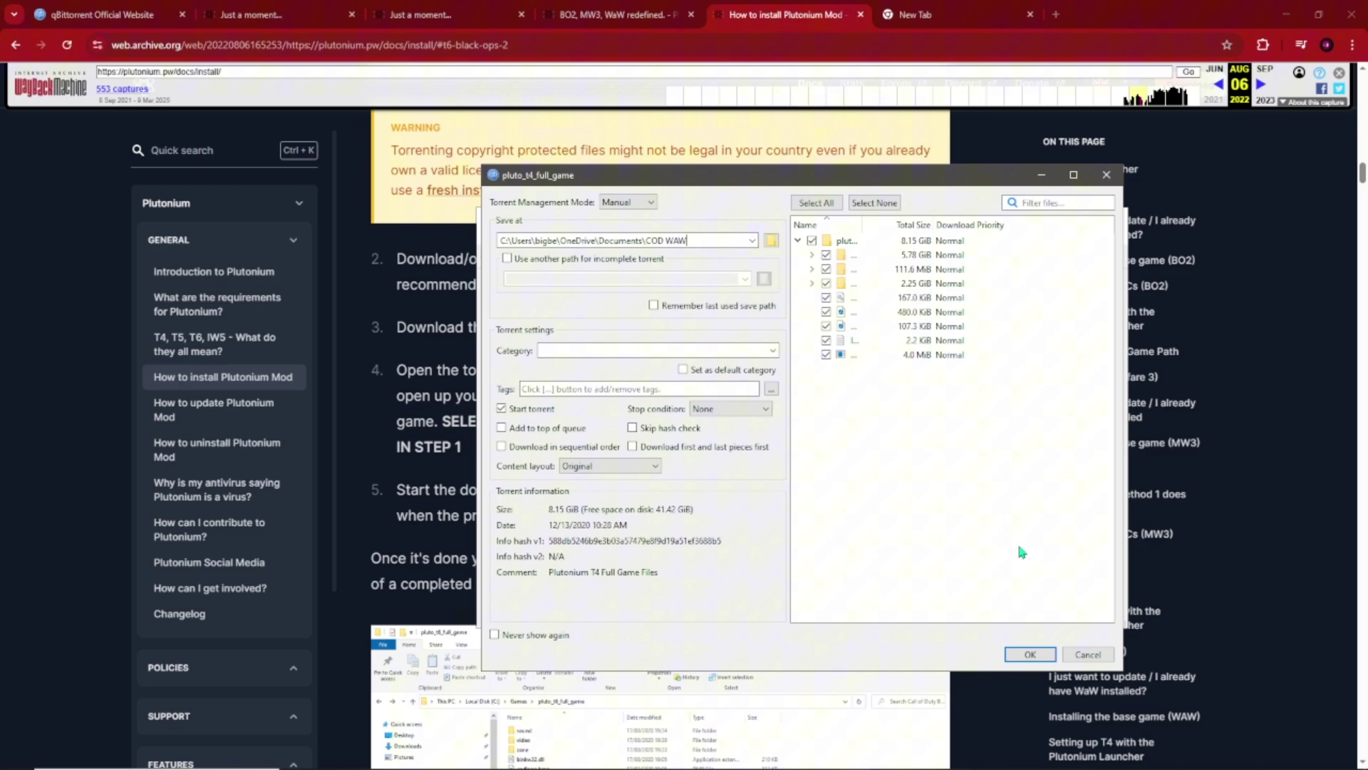
pyautogui.click(644, 468)
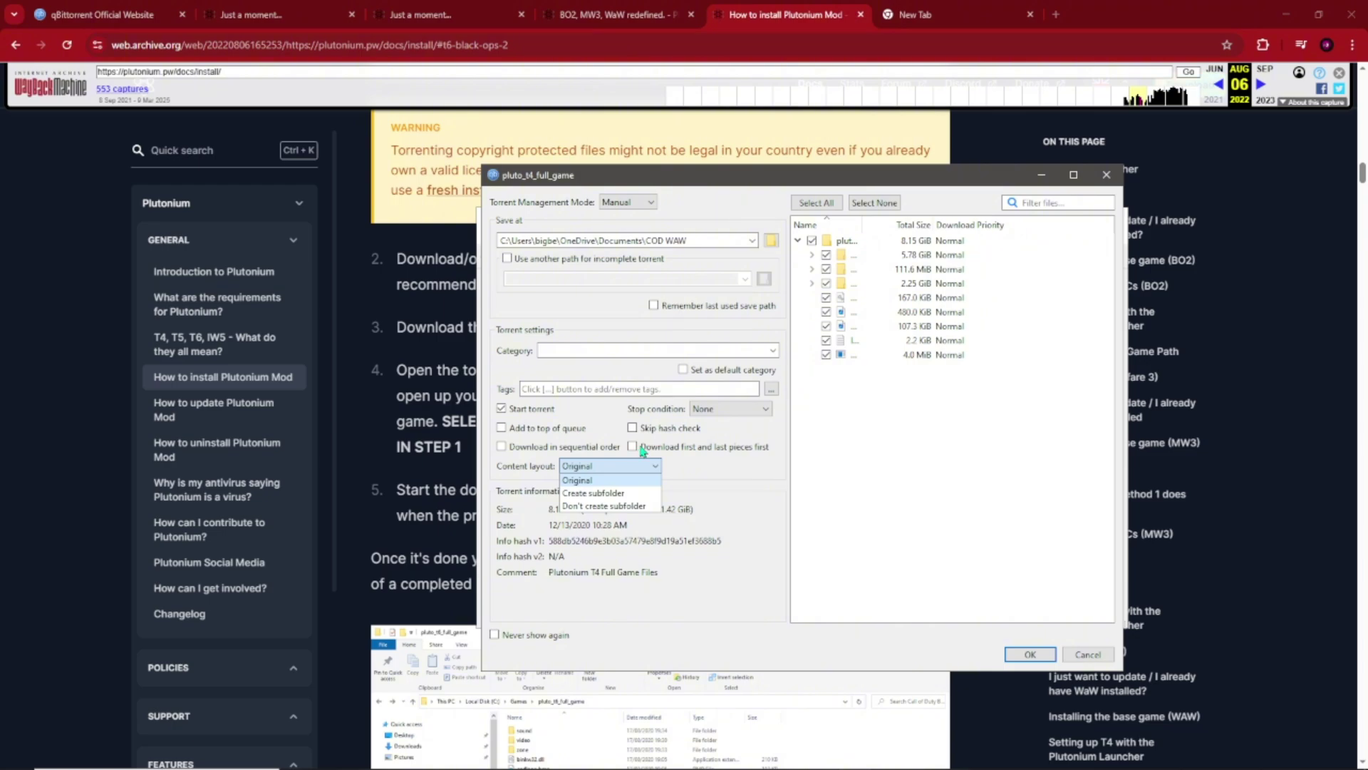
pyautogui.click(627, 506)
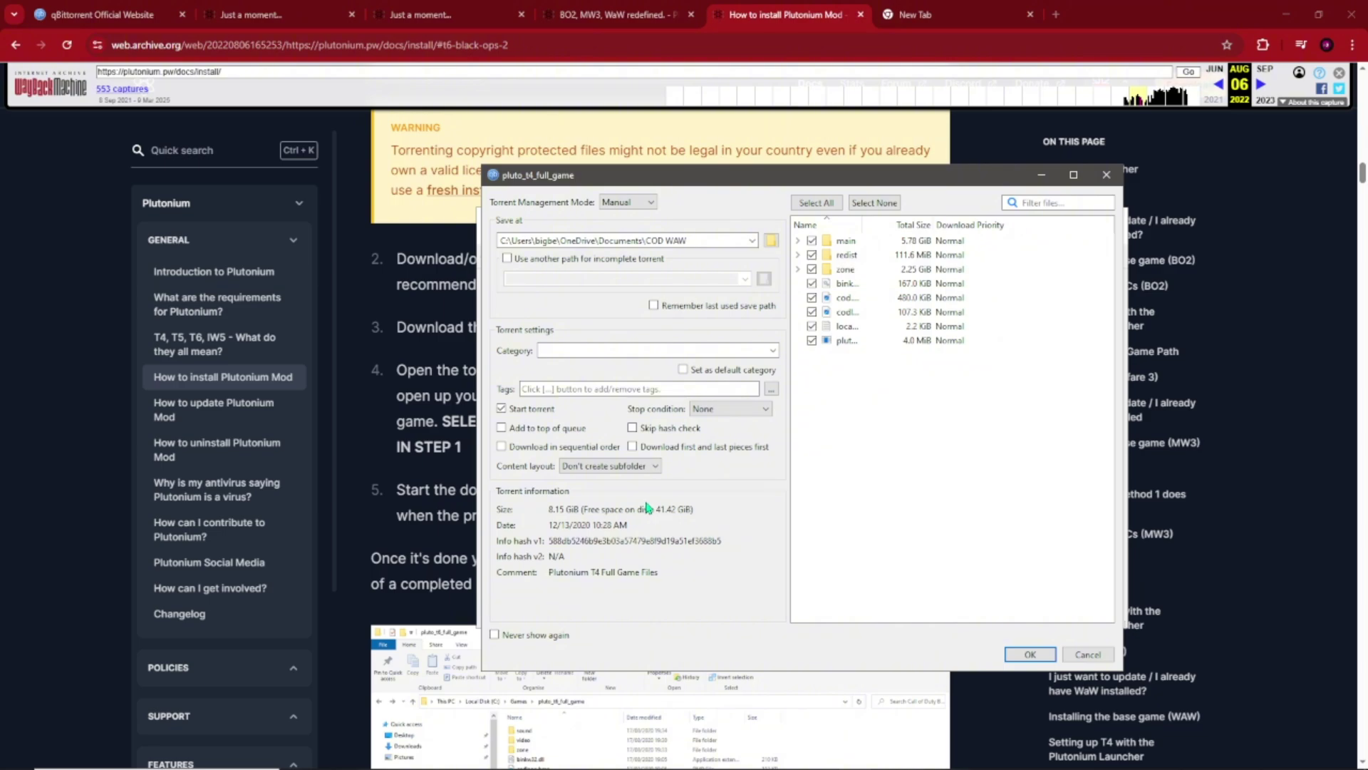
pyautogui.click(1087, 654)
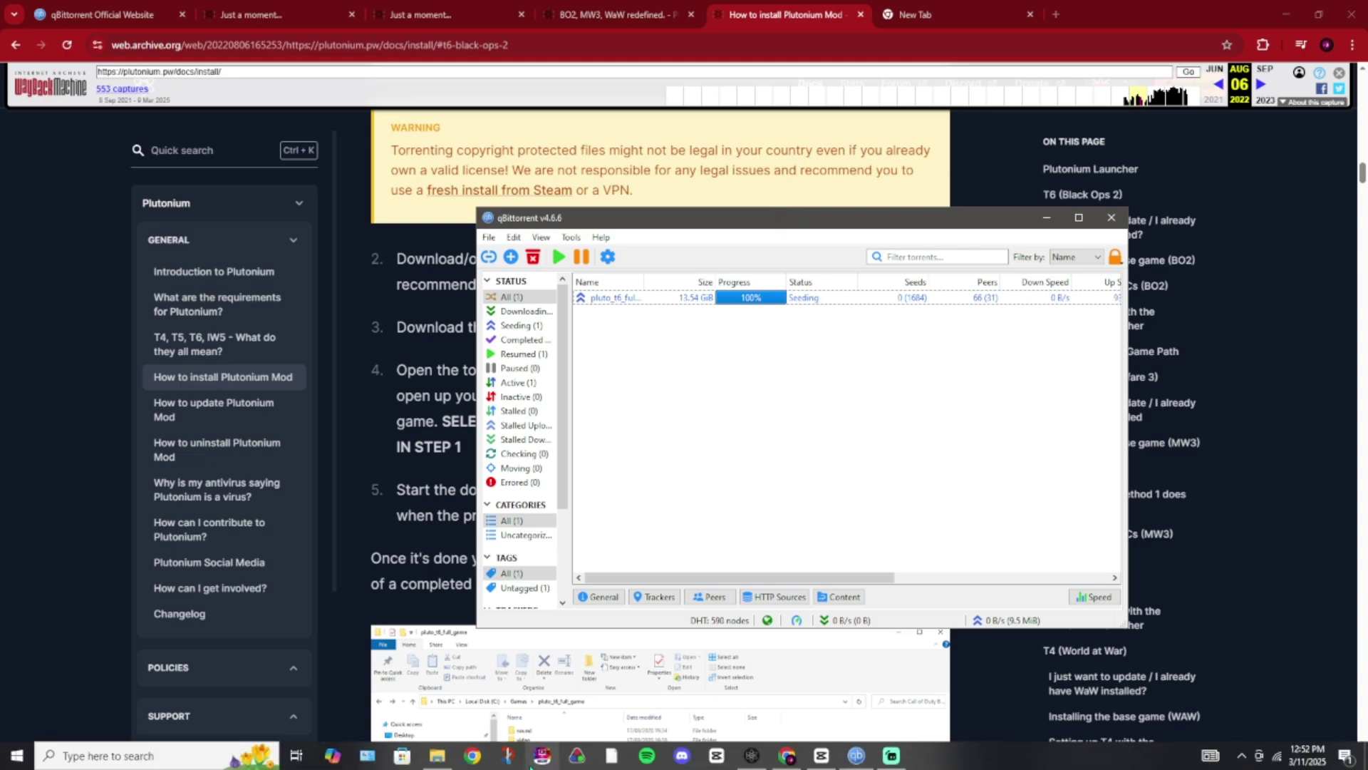
# Step: Open Documents\COD Bo2 in File Explorer to confirm it holds redist, sound, video and zone
pyautogui.click(437, 756)
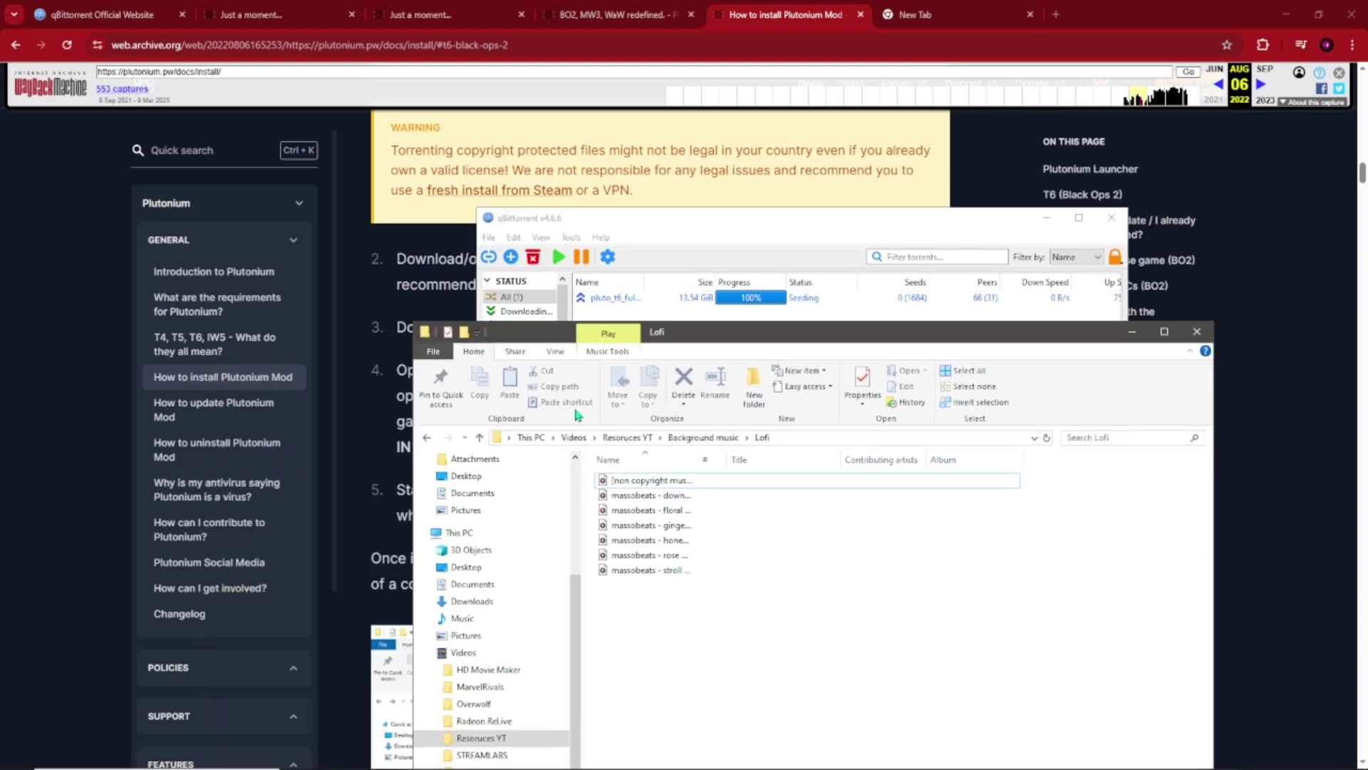
pyautogui.click(480, 586)
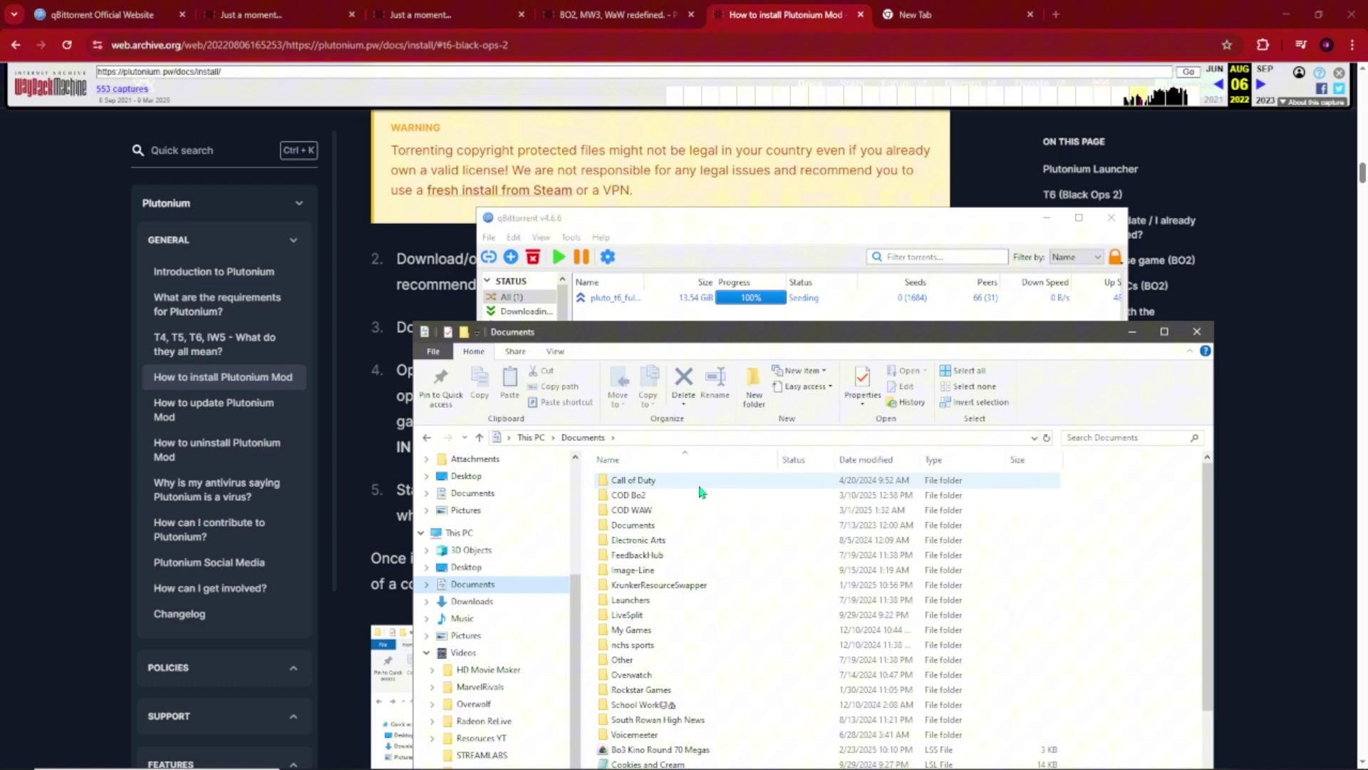
pyautogui.doubleClick(628, 495)
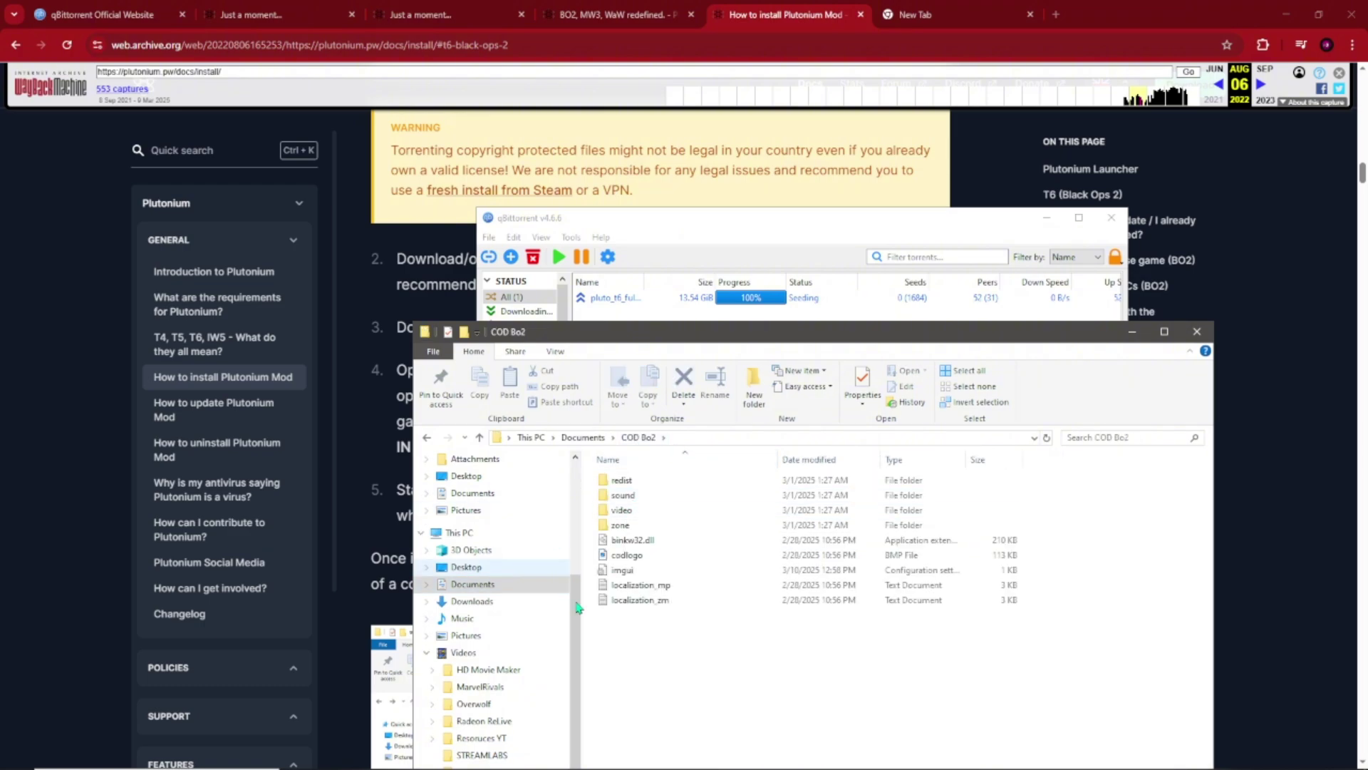
pyautogui.moveTo(701, 333); pyautogui.dragTo(639, 184)
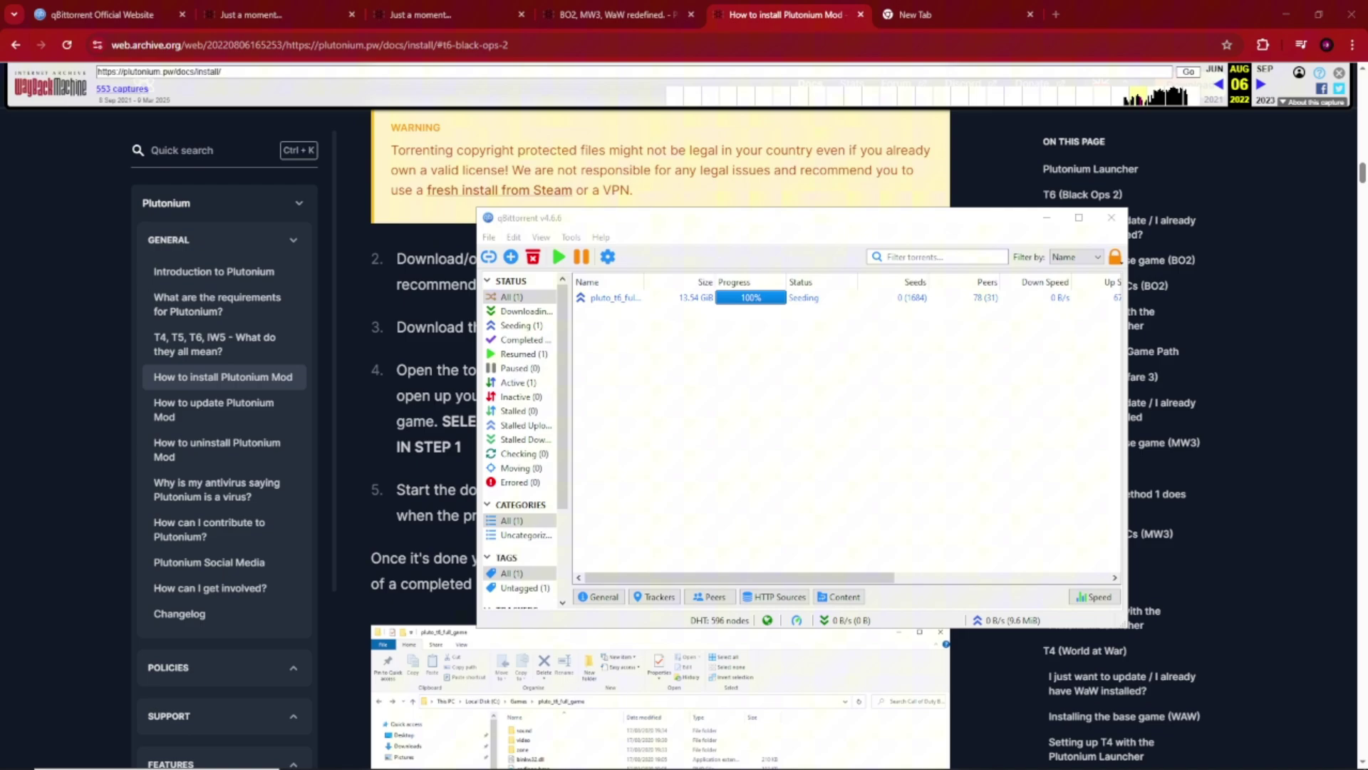
pyautogui.moveTo(821, 763)
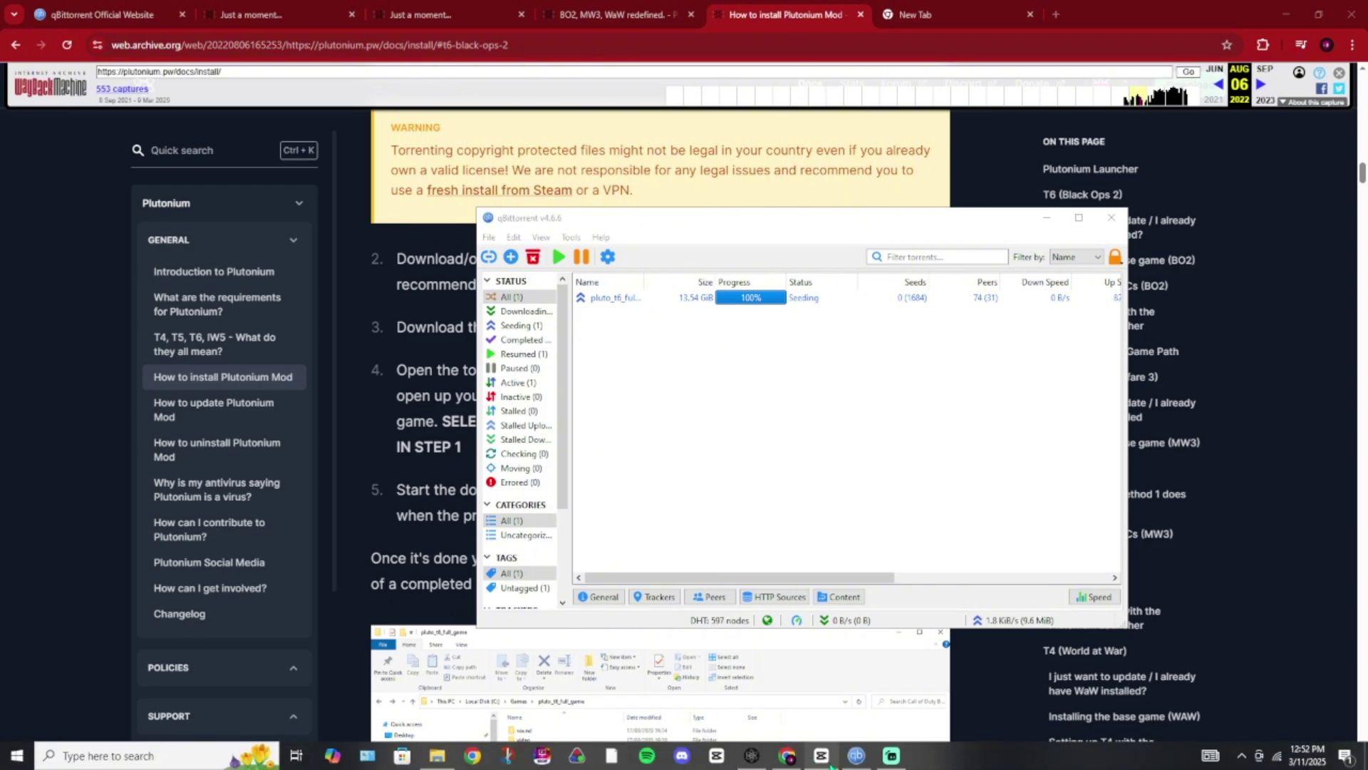
pyautogui.click(751, 755)
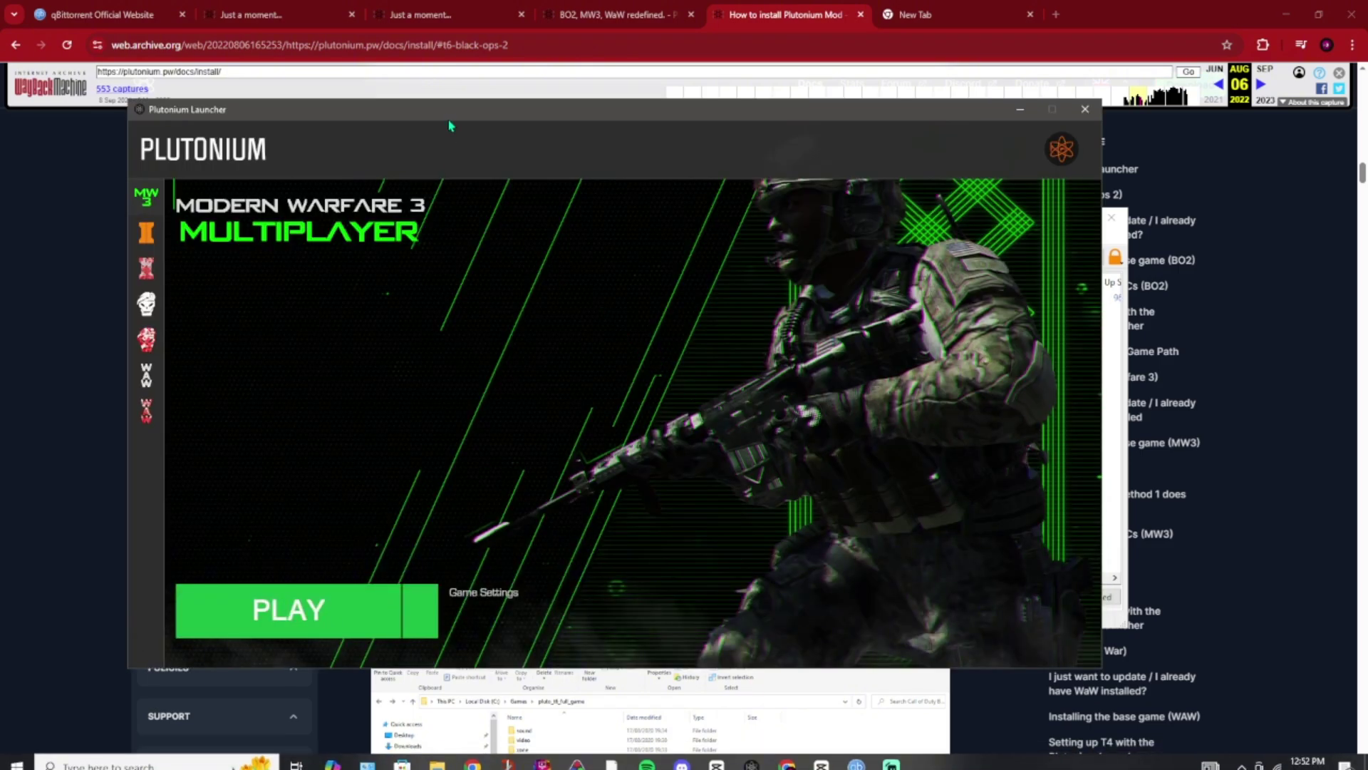
pyautogui.moveTo(452, 122); pyautogui.dragTo(601, 141)
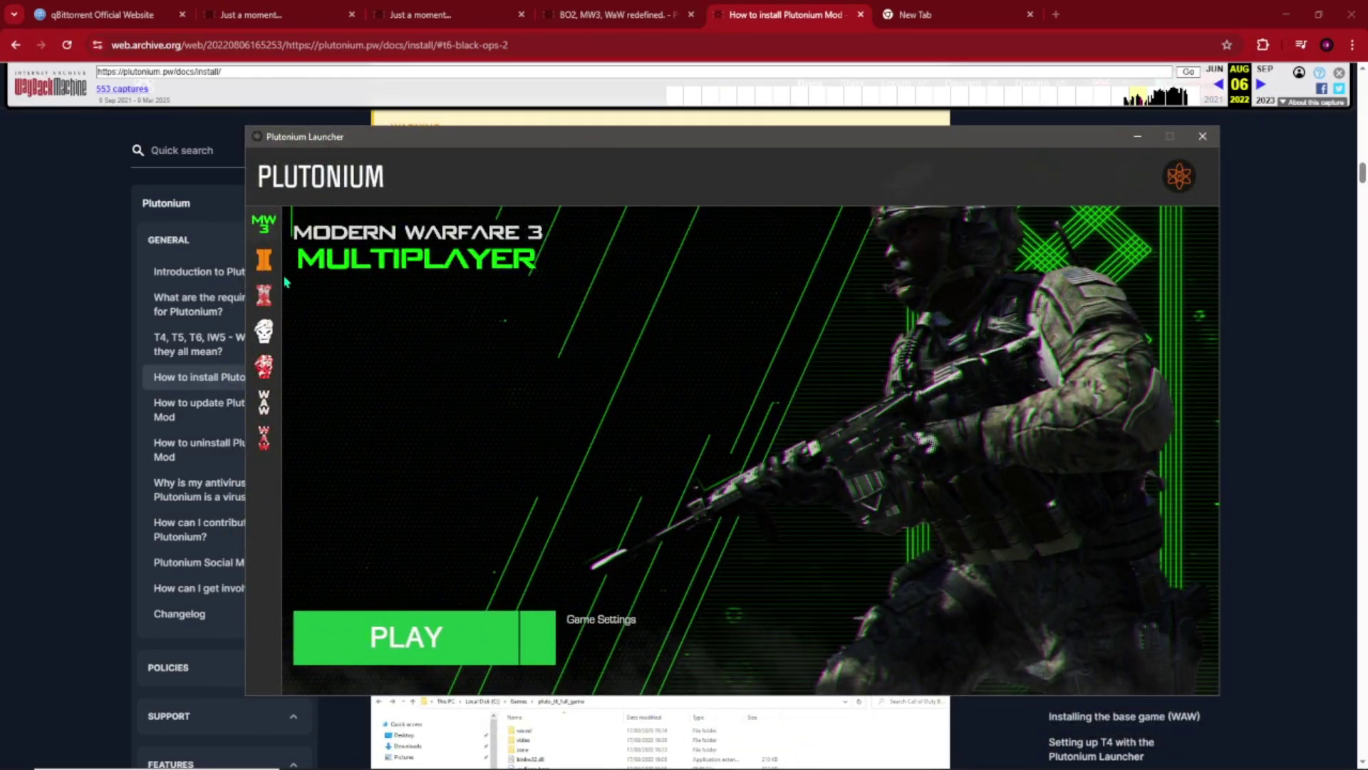
pyautogui.moveTo(285, 285)
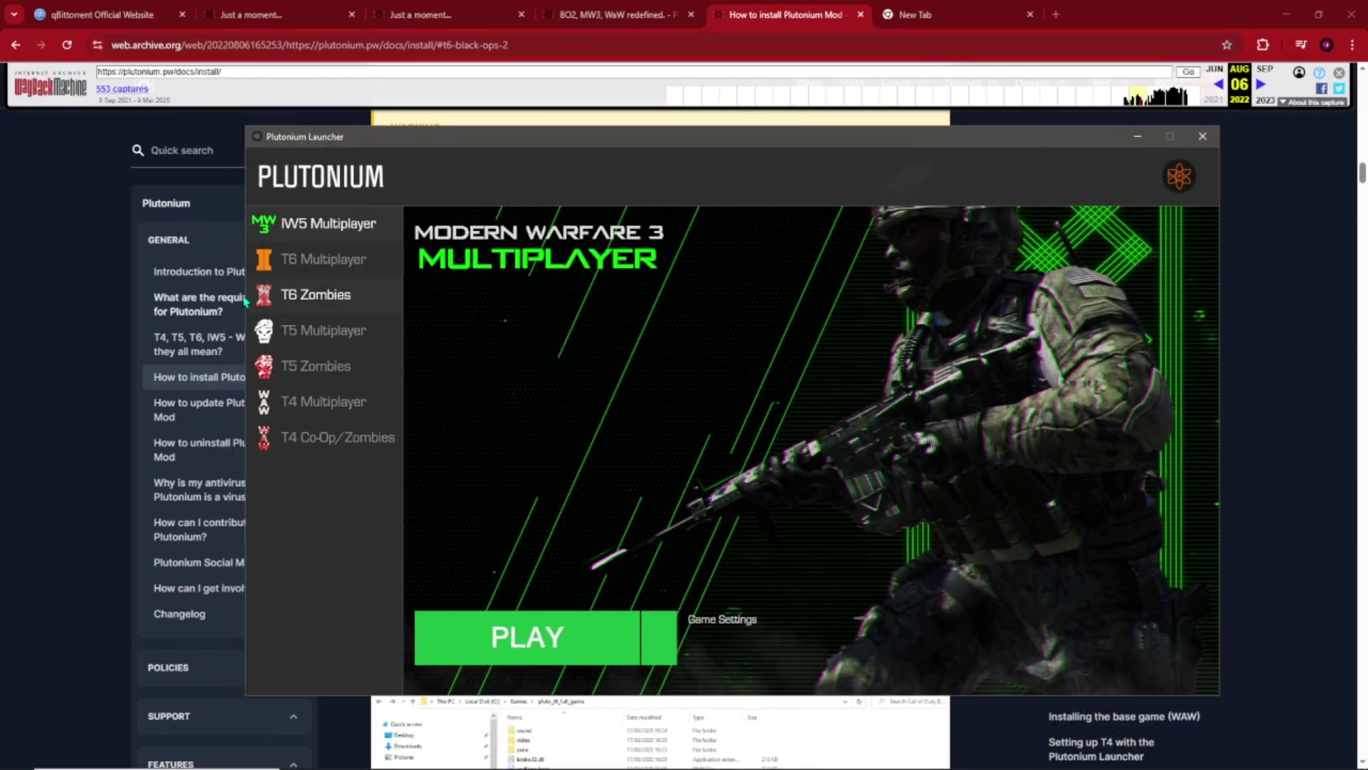
pyautogui.click(292, 303)
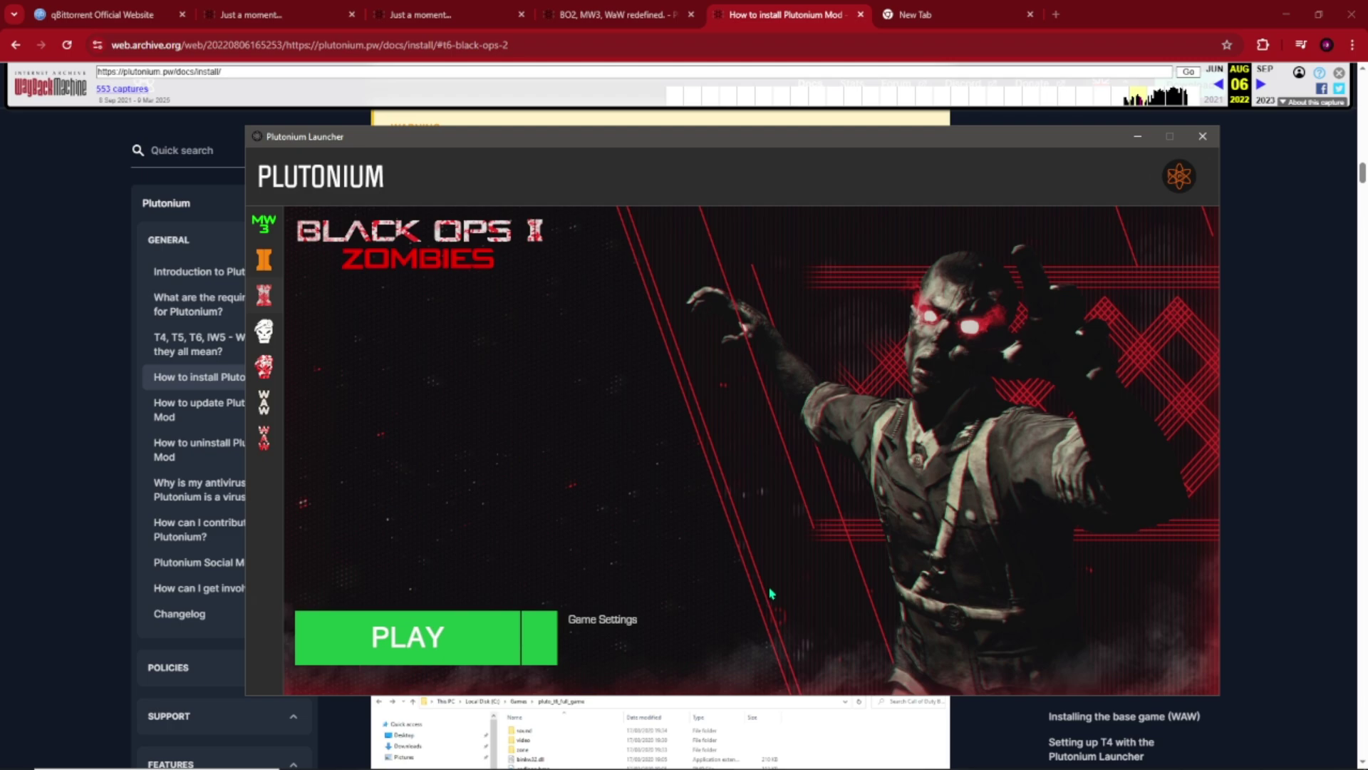
pyautogui.click(612, 621)
pyautogui.click(378, 412)
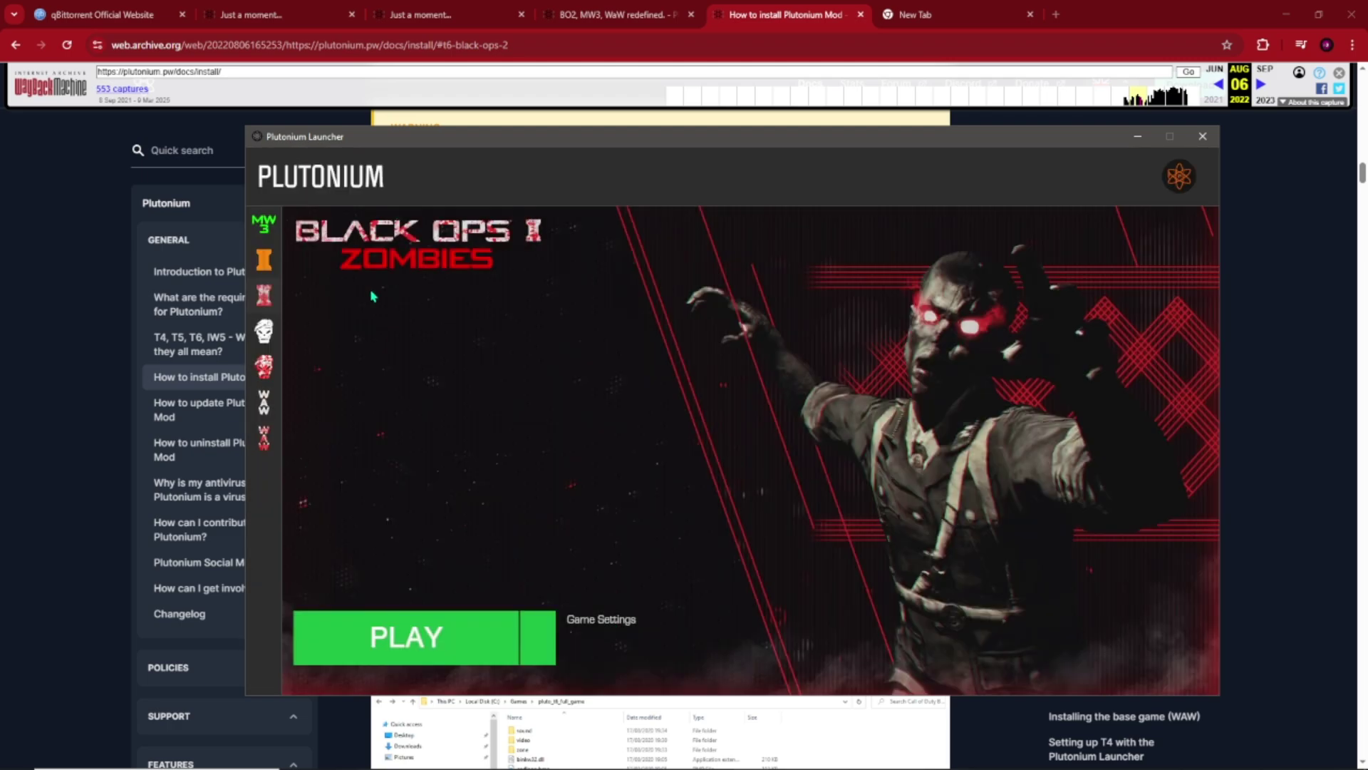
pyautogui.click(606, 622)
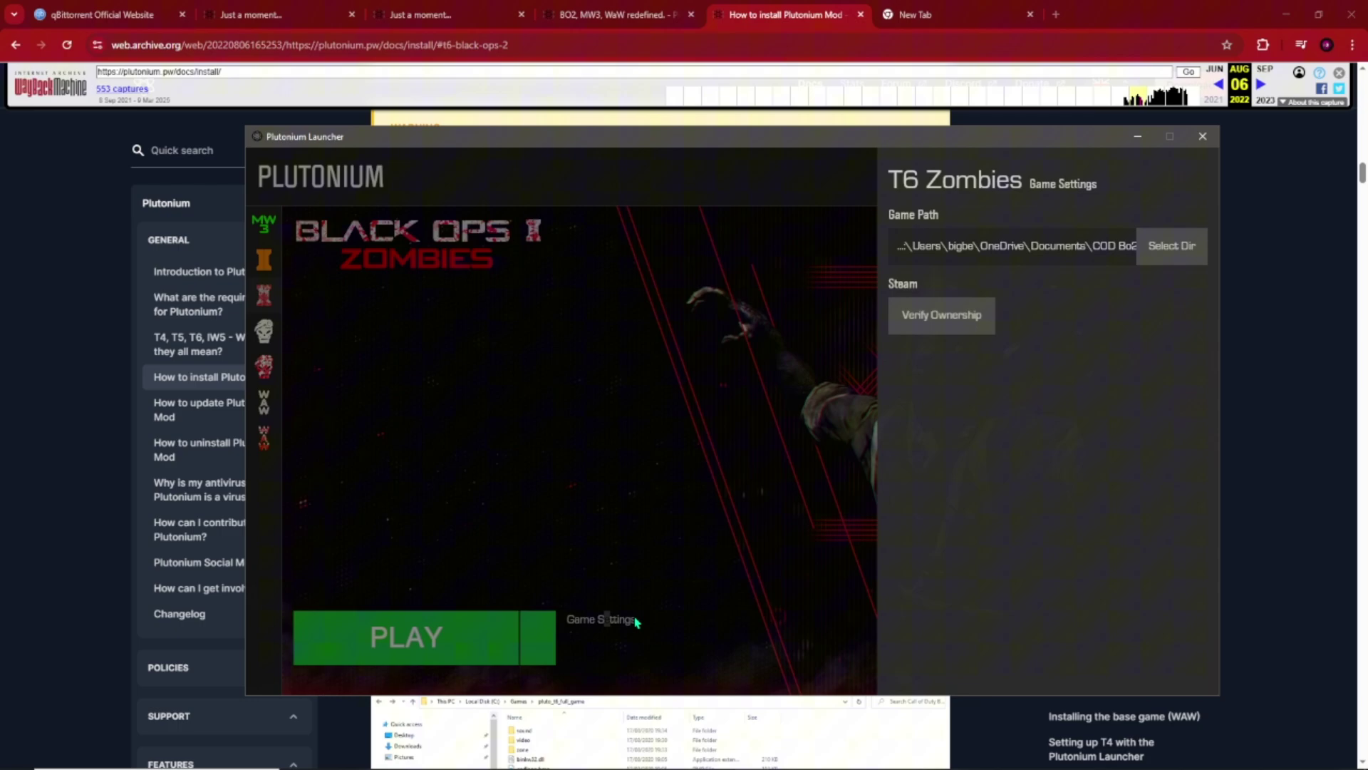
pyautogui.click(1169, 246)
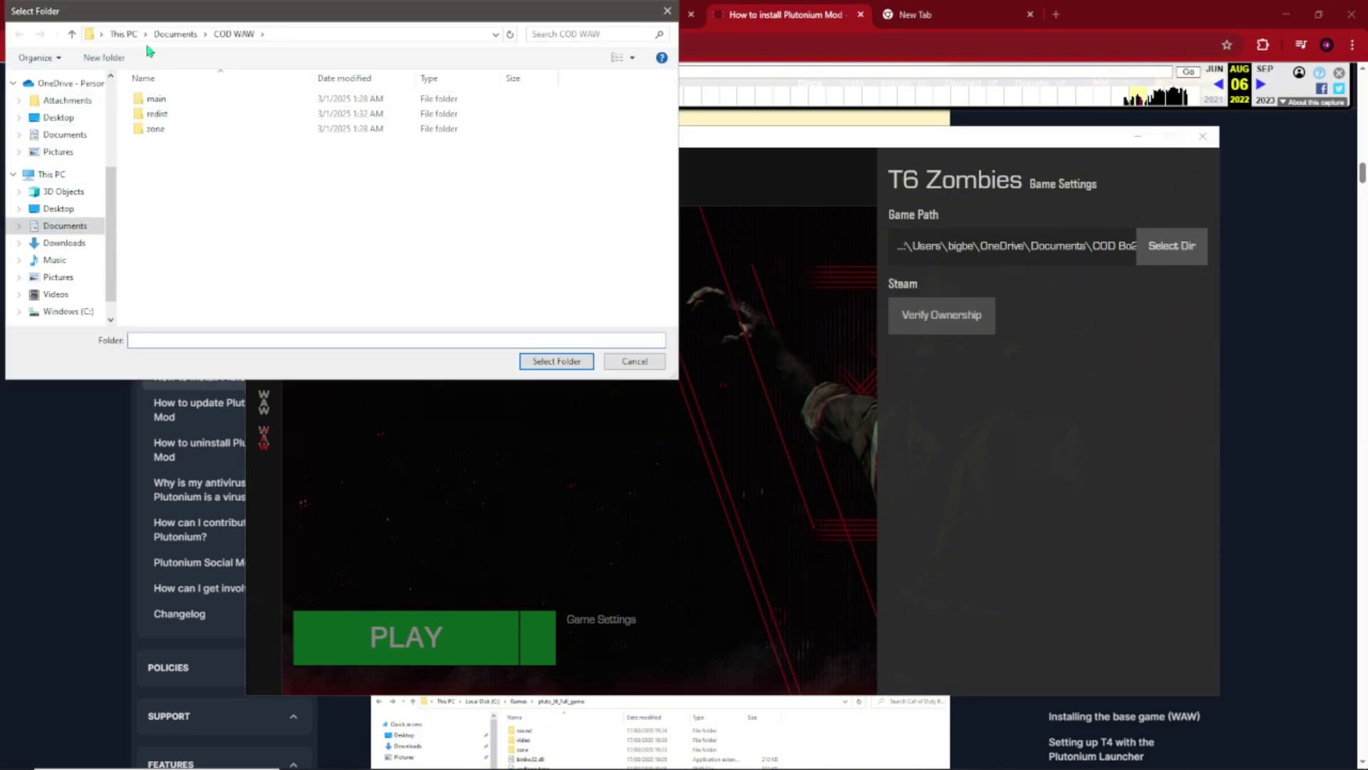
pyautogui.click(176, 34)
pyautogui.click(159, 114)
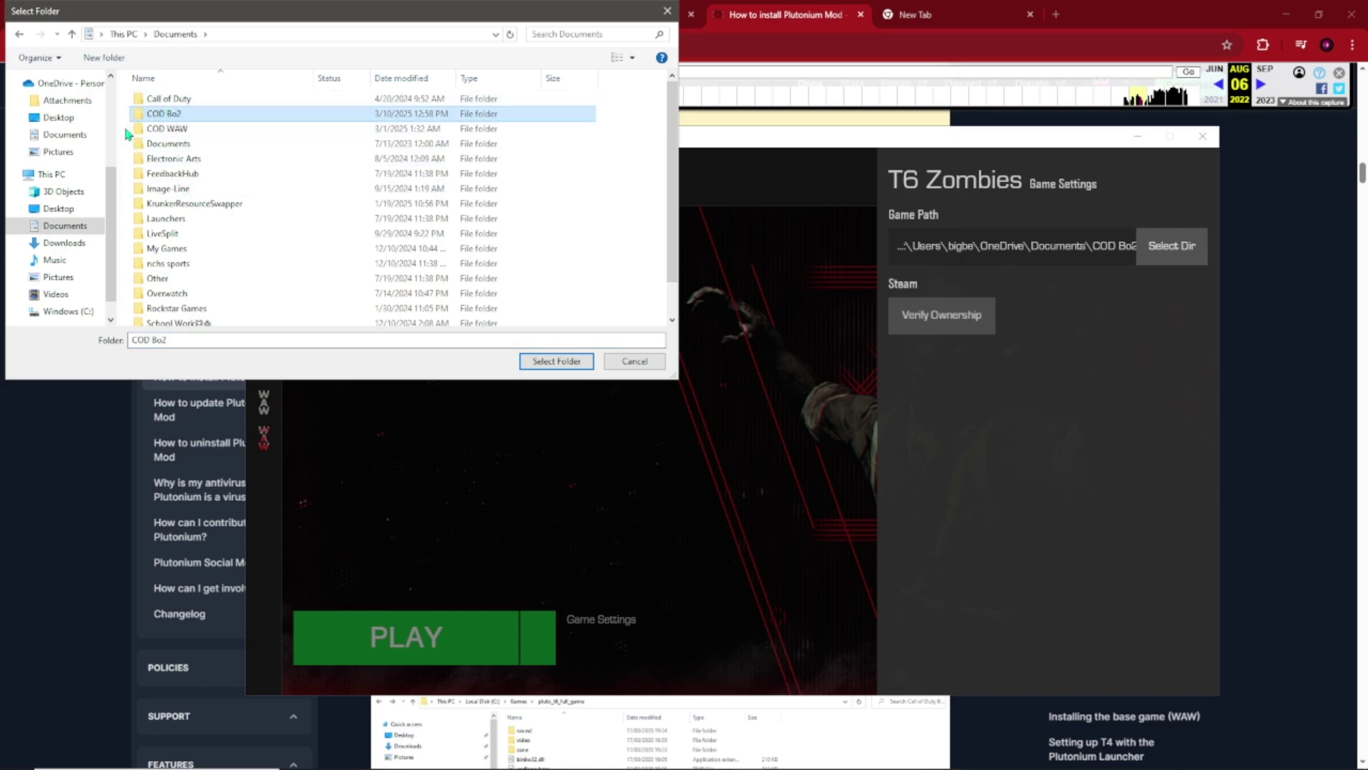
pyautogui.click(556, 361)
pyautogui.click(848, 398)
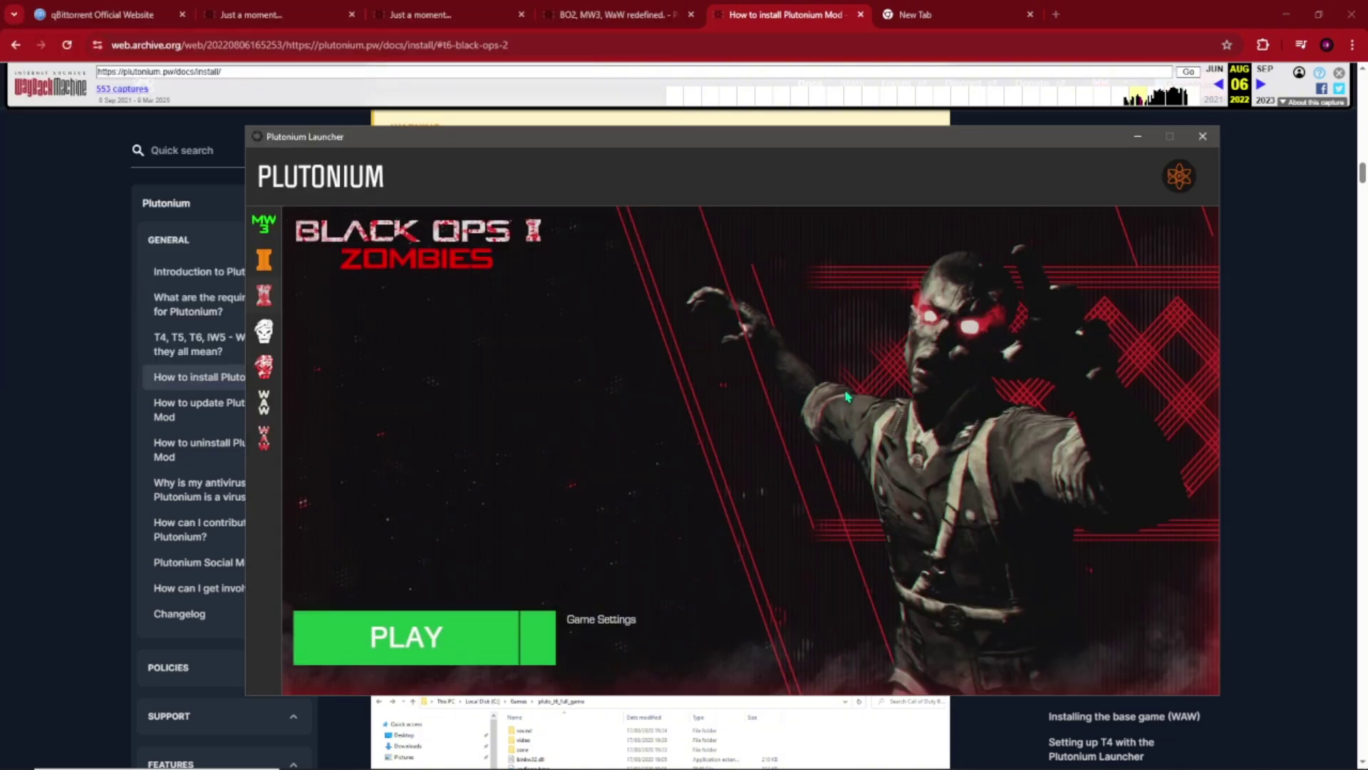
# Step: From T6 Zombies game settings, browse for a new game folder down to C:\Program Files (x86)\Steam\steamapps
pyautogui.click(600, 620)
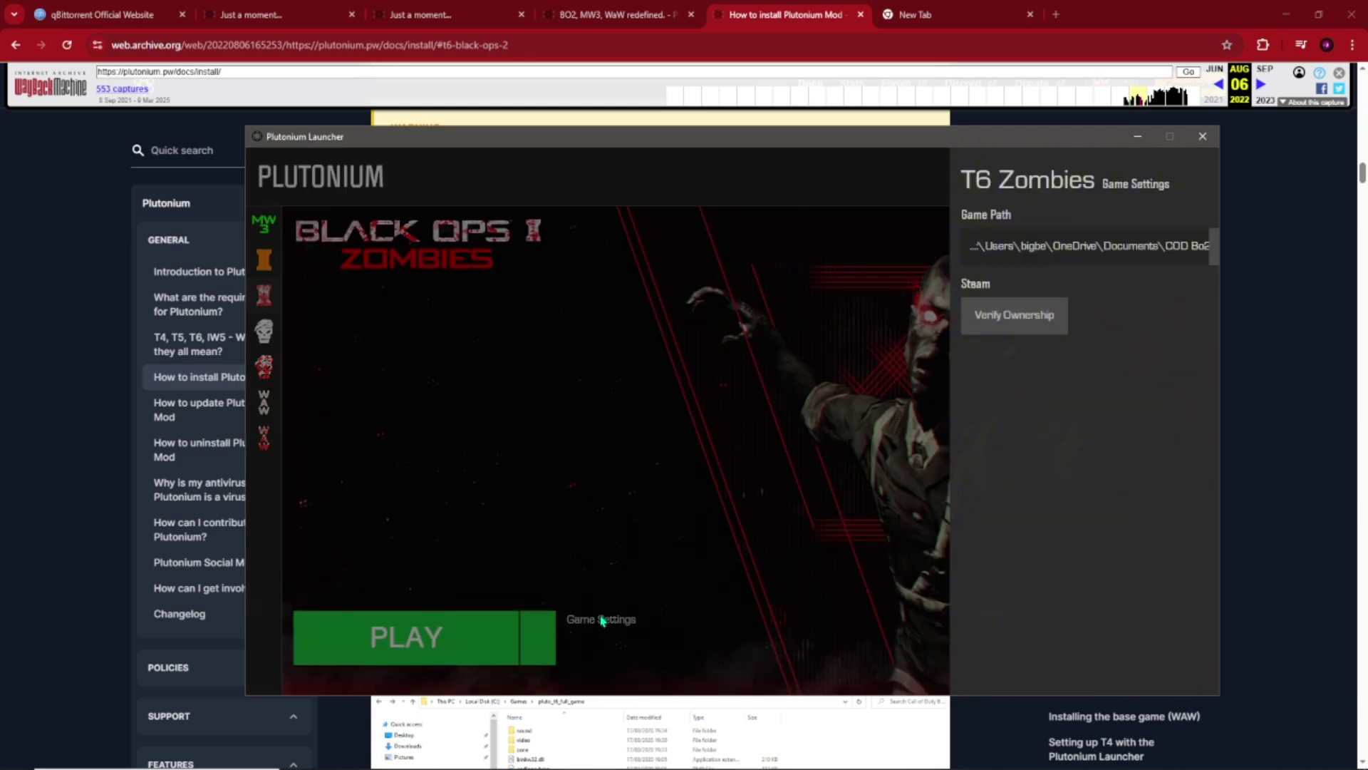
pyautogui.click(1169, 247)
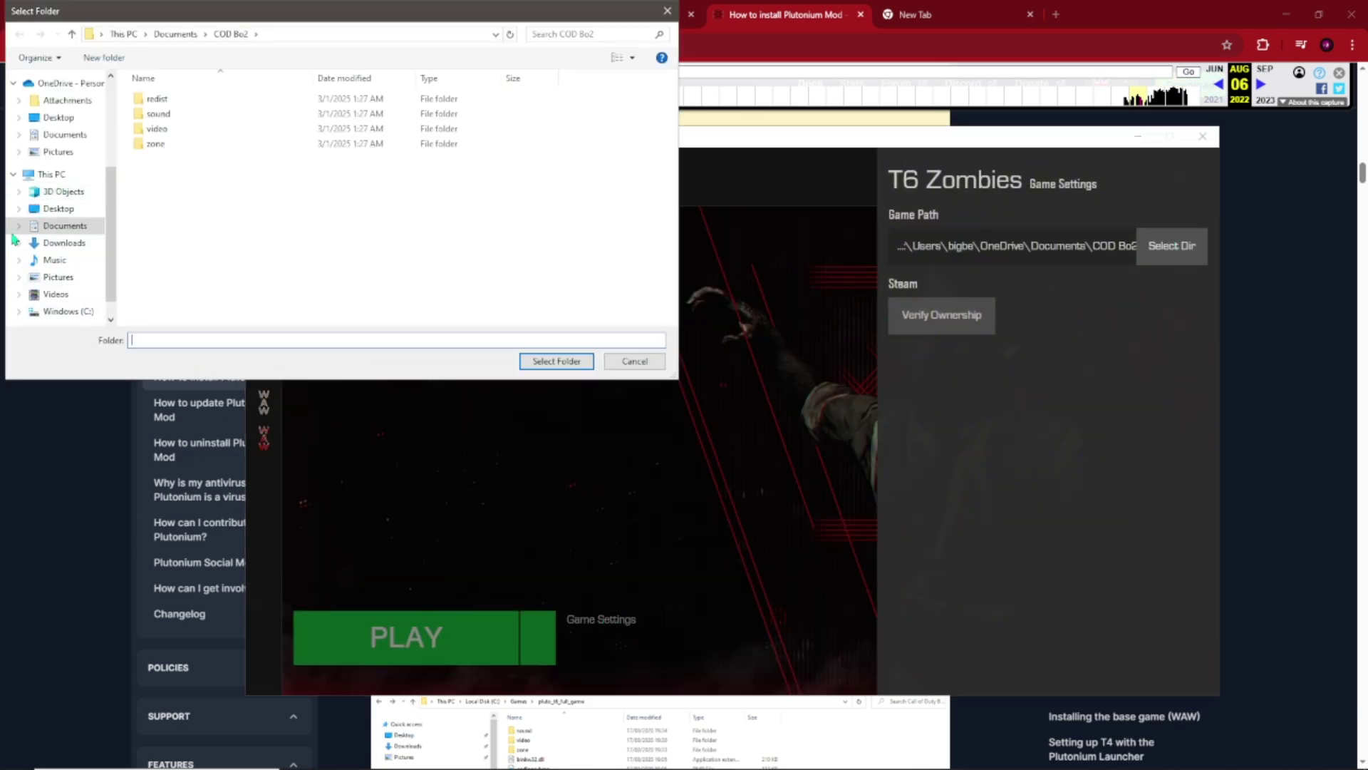
pyautogui.scroll(-1, 61, 298)
pyautogui.click(64, 288)
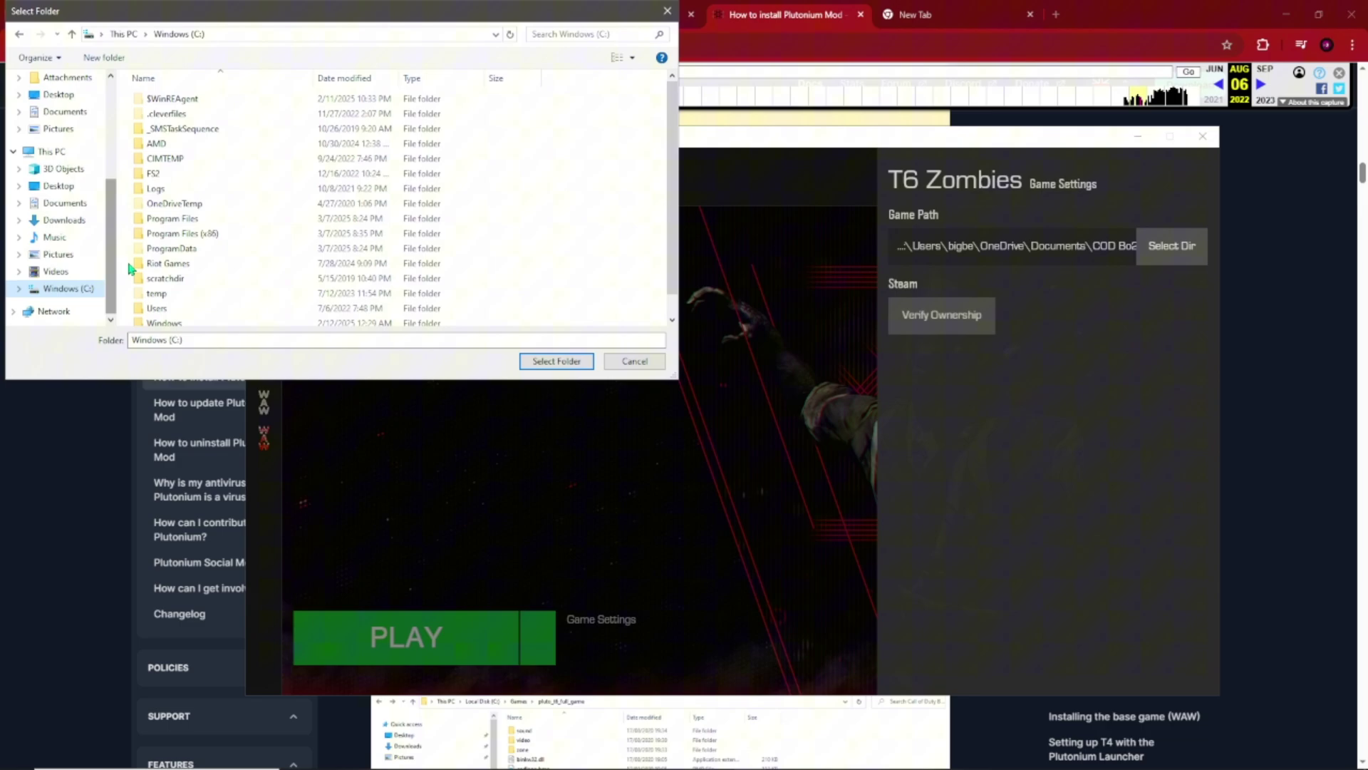
pyautogui.doubleClick(187, 233)
pyautogui.scroll(-3, 223, 245)
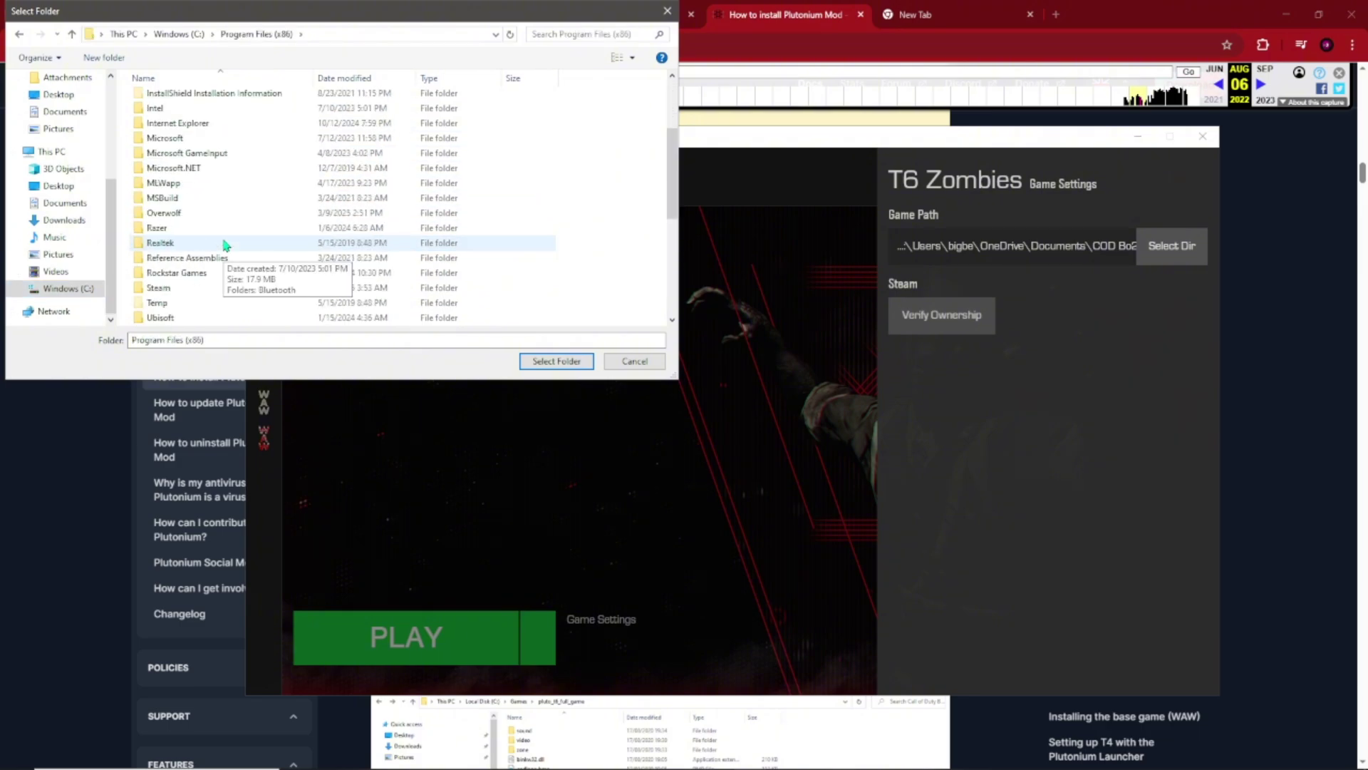
pyautogui.doubleClick(191, 293)
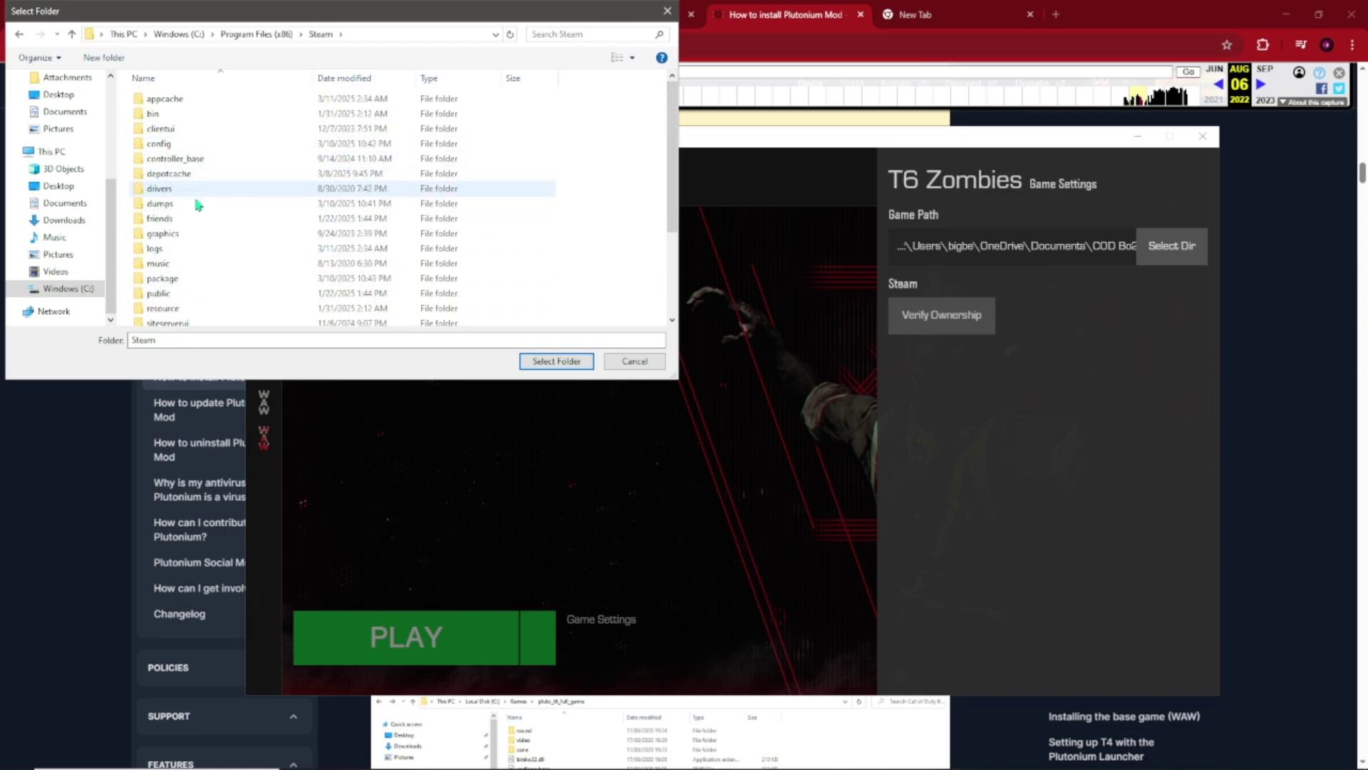
pyautogui.scroll(-1, 191, 207)
pyautogui.scroll(-1, 187, 260)
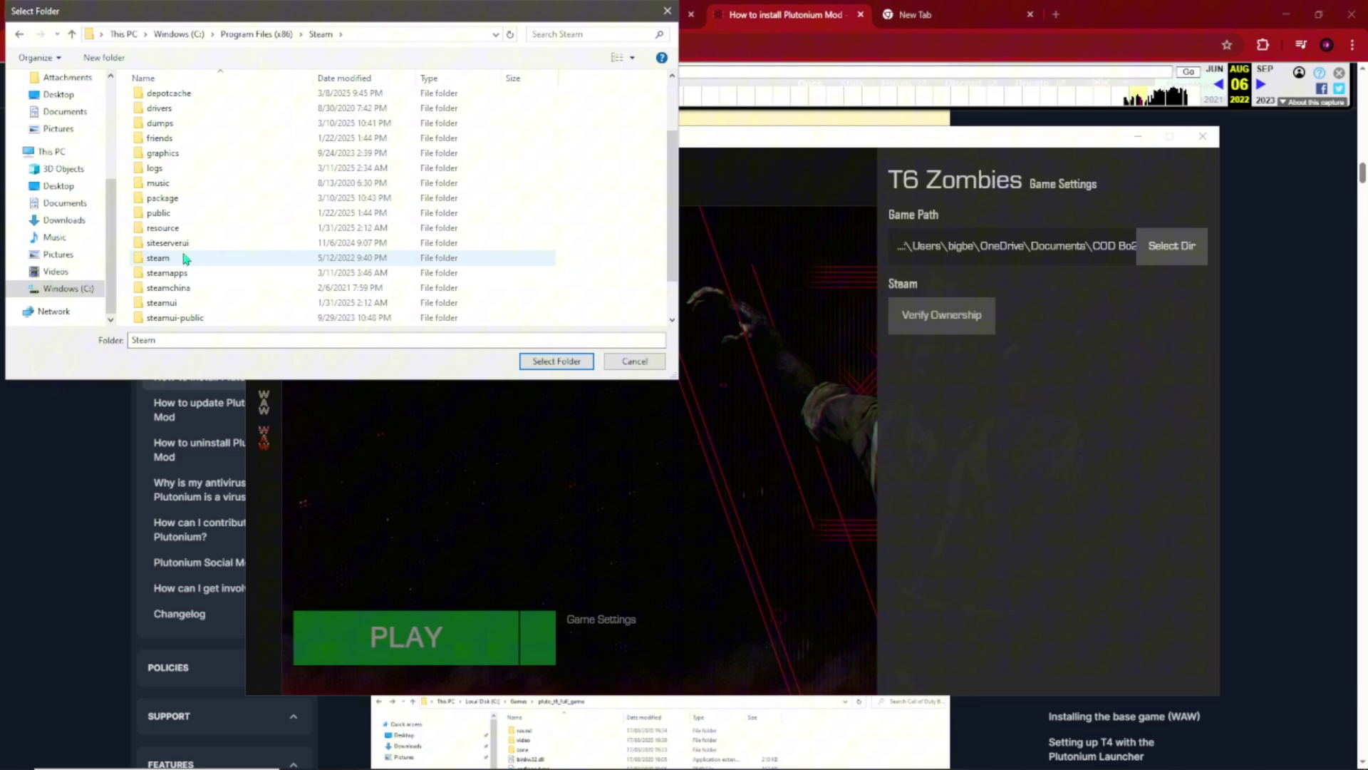
pyautogui.doubleClick(186, 272)
# Step: Set the T6 Zombies game path to common\Call of Duty Black Ops II
pyautogui.doubleClick(171, 99)
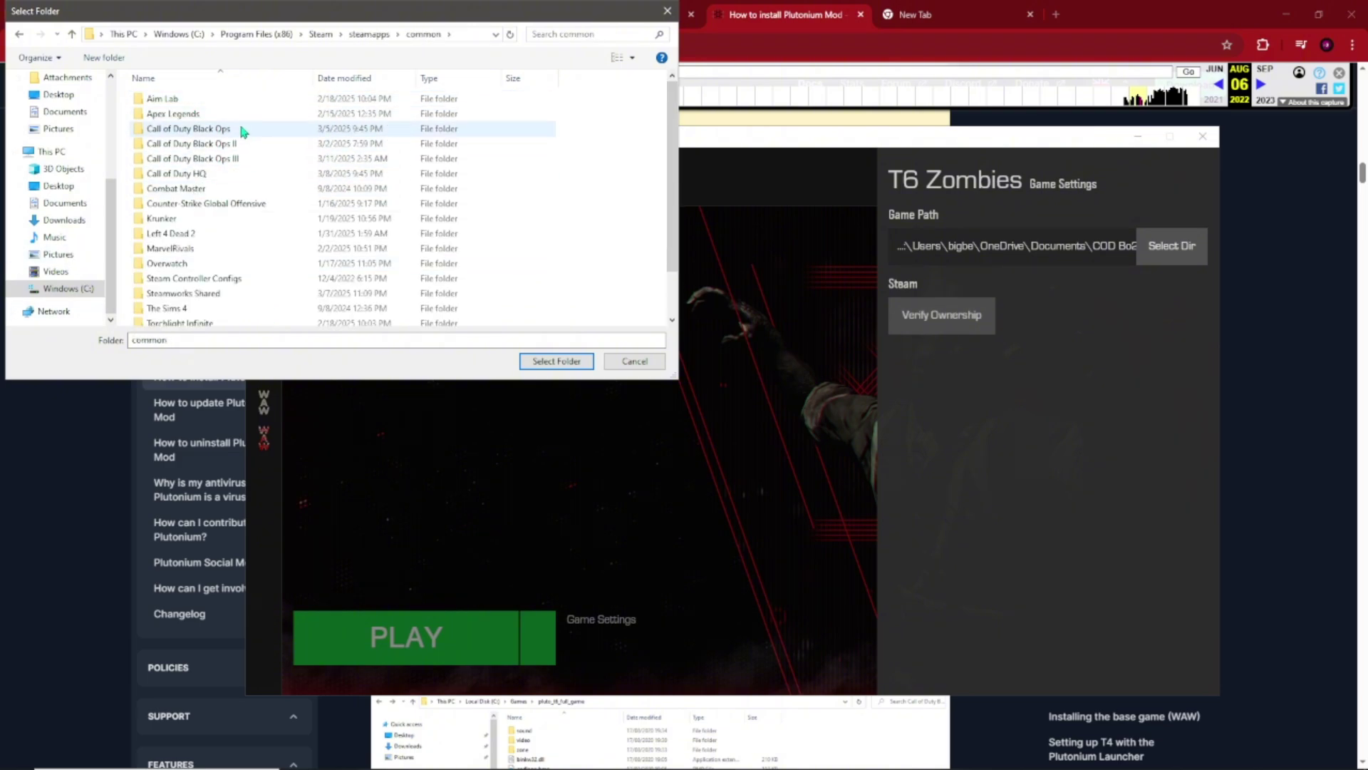
pyautogui.click(249, 146)
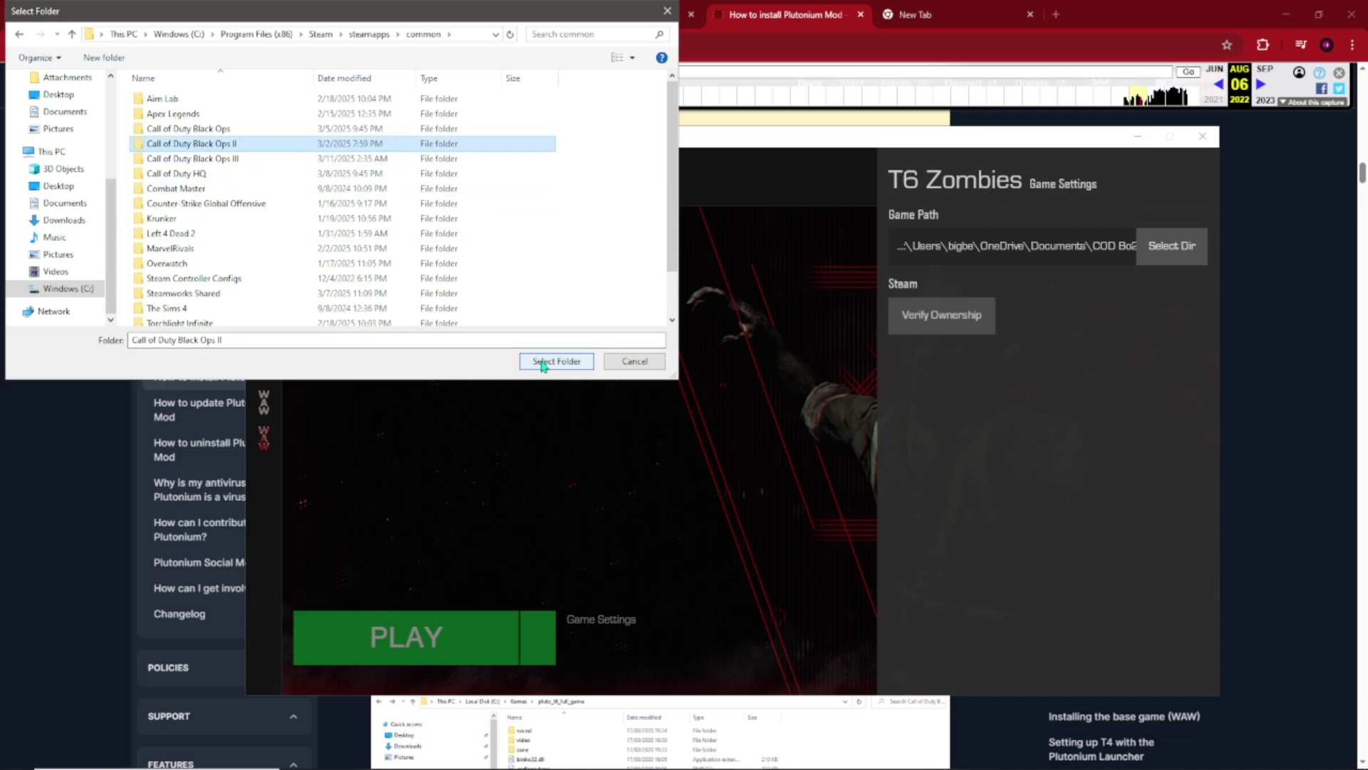
pyautogui.click(588, 363)
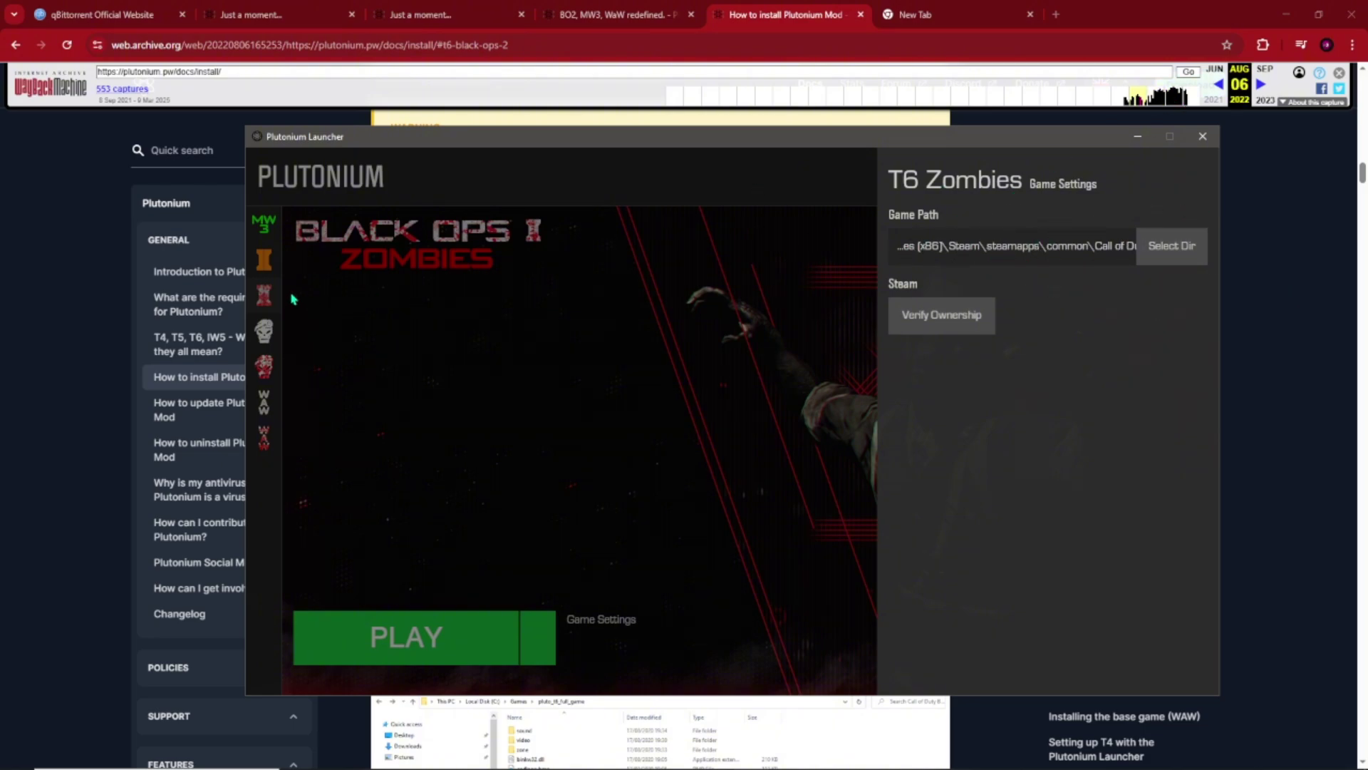
# Step: Close the game settings and launch T6 Zombies with PLAY
pyautogui.click(388, 289)
pyautogui.moveTo(278, 613)
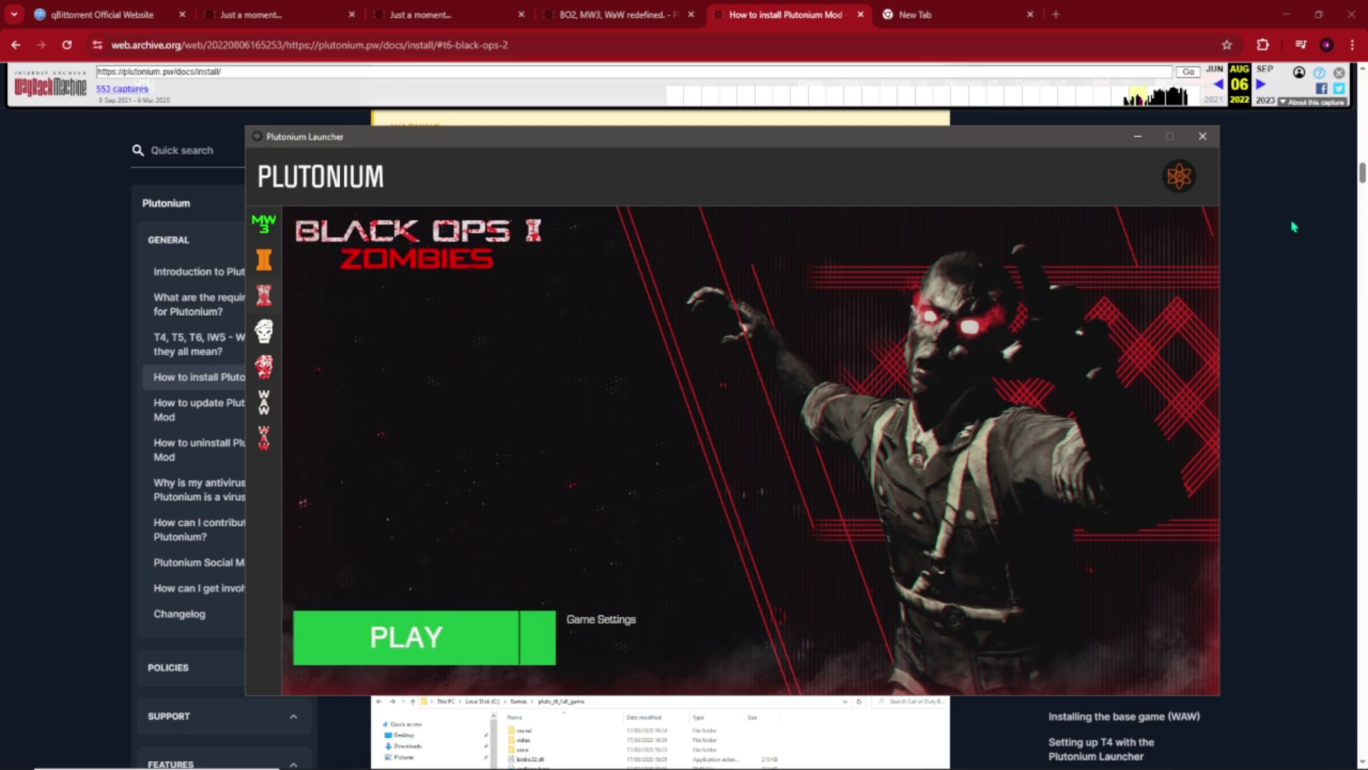
pyautogui.click(412, 626)
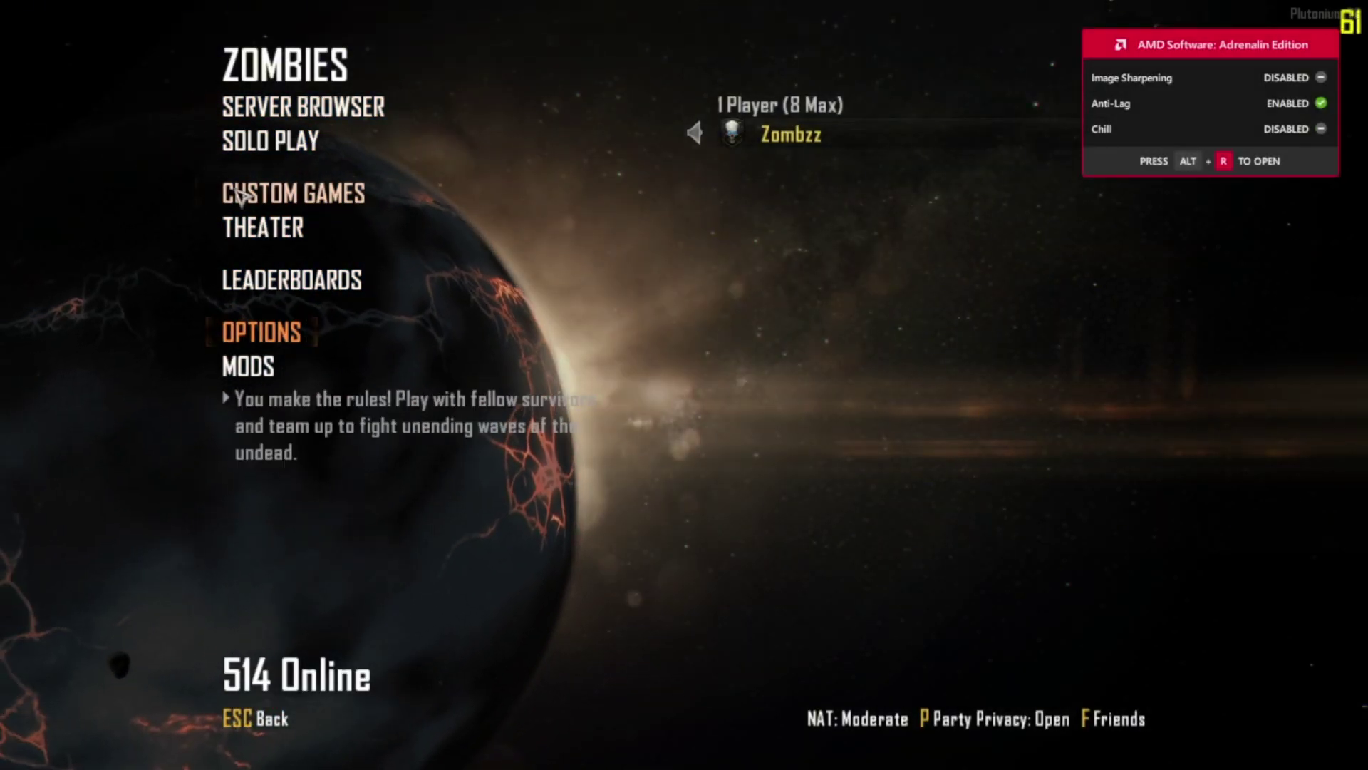
# Step: View the player card and career stats, then open Custom Games
pyautogui.press('Right')
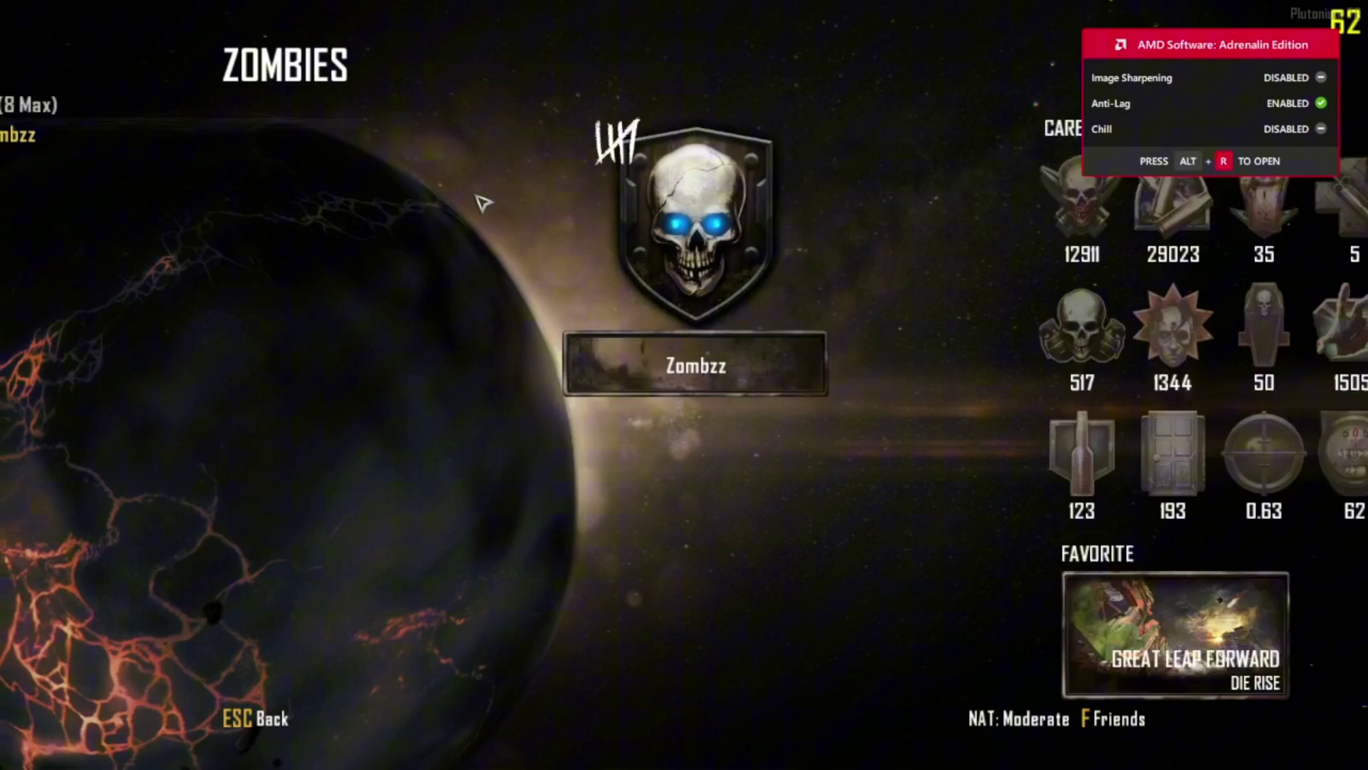
pyautogui.press('Escape')
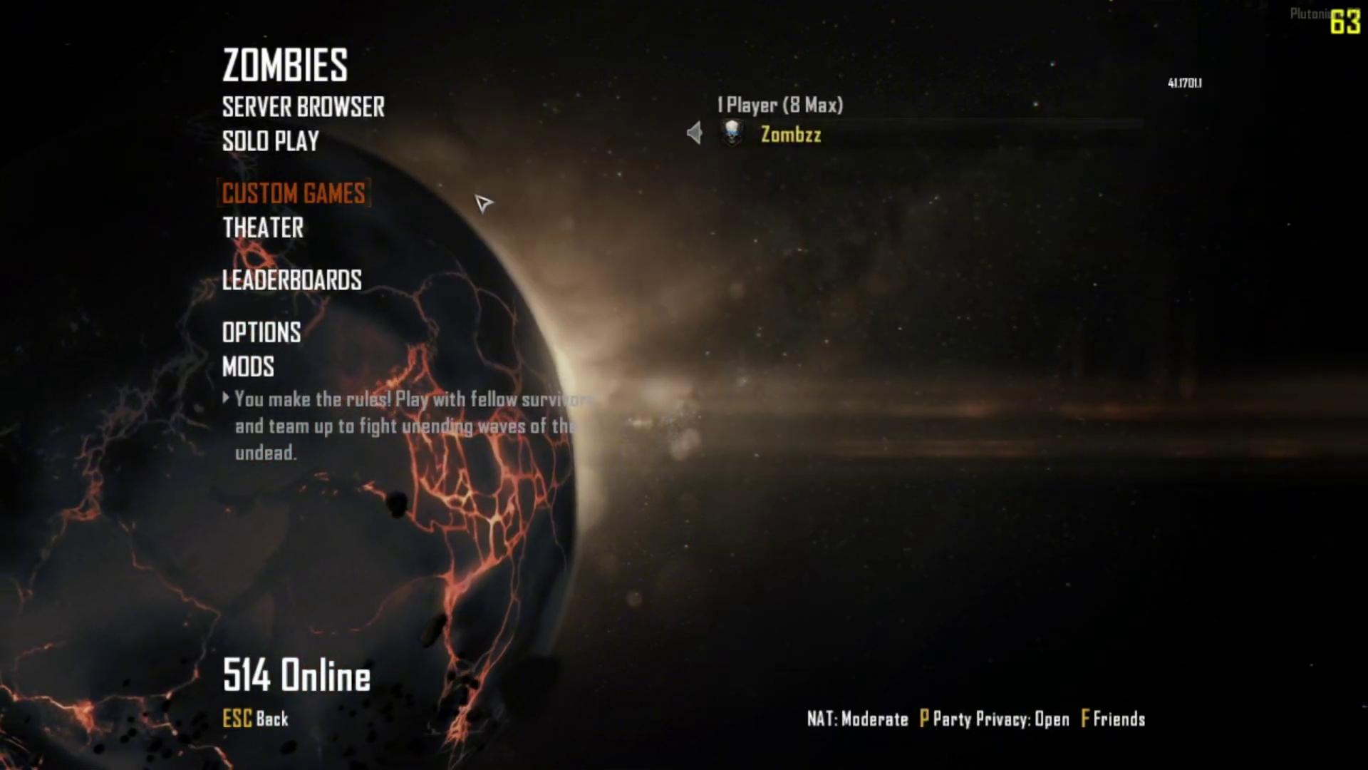
pyautogui.click(342, 178)
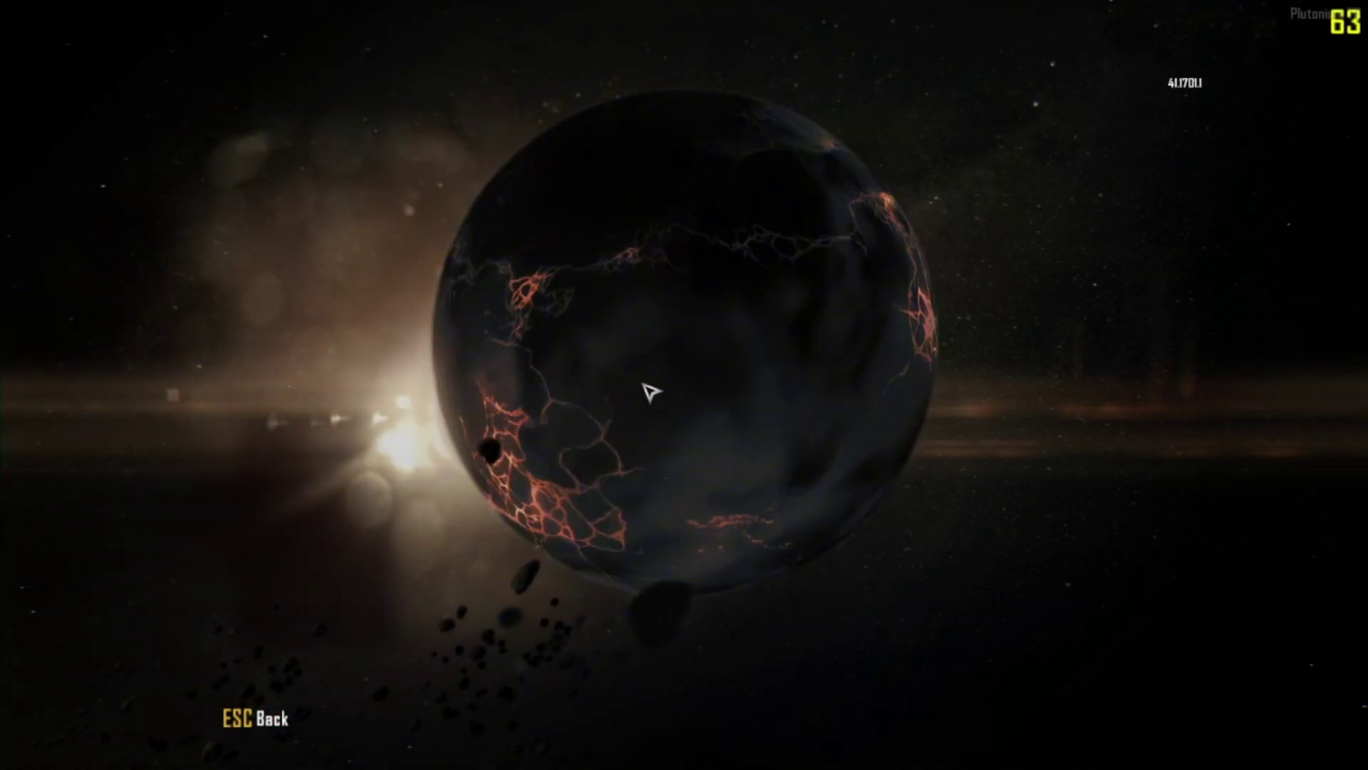
# Step: Back out to the Black Ops II main menu and choose QUIT
pyautogui.click(277, 728)
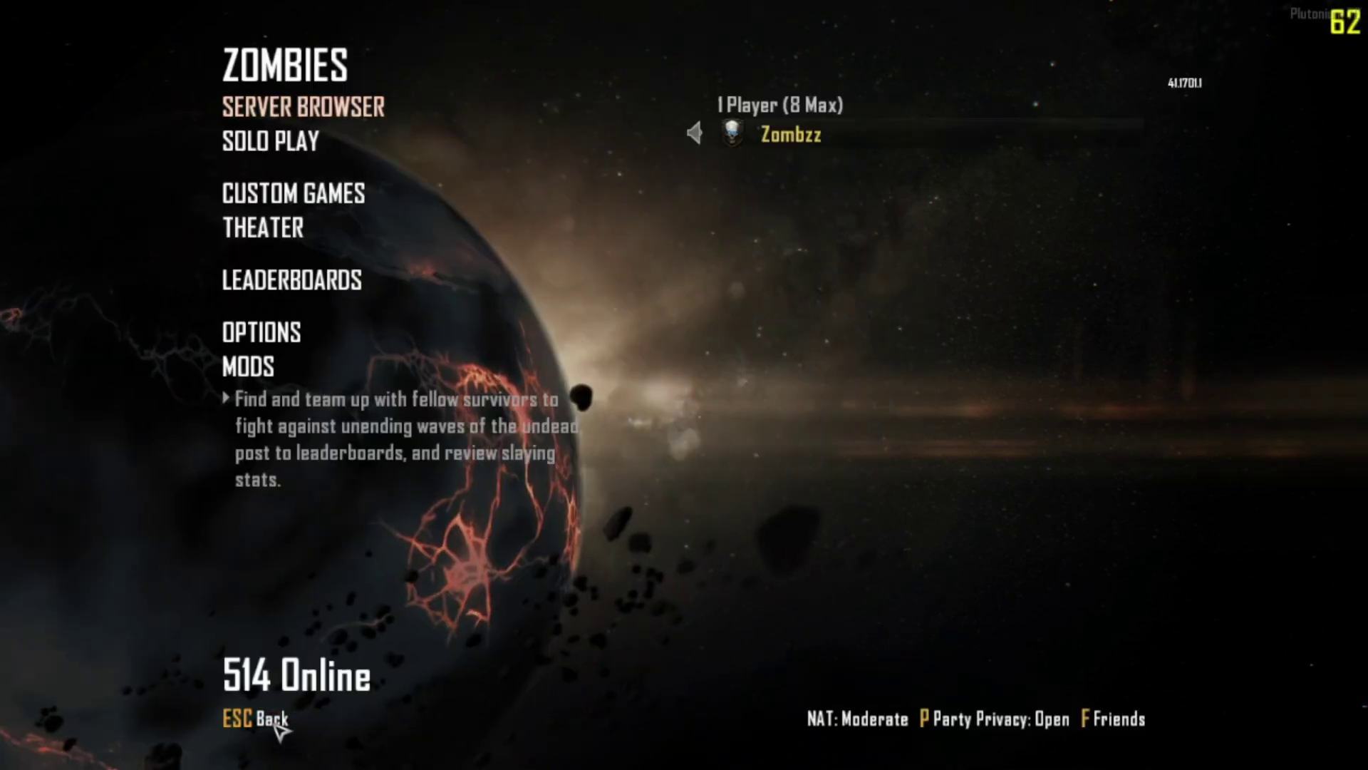
pyautogui.click(275, 728)
pyautogui.click(267, 636)
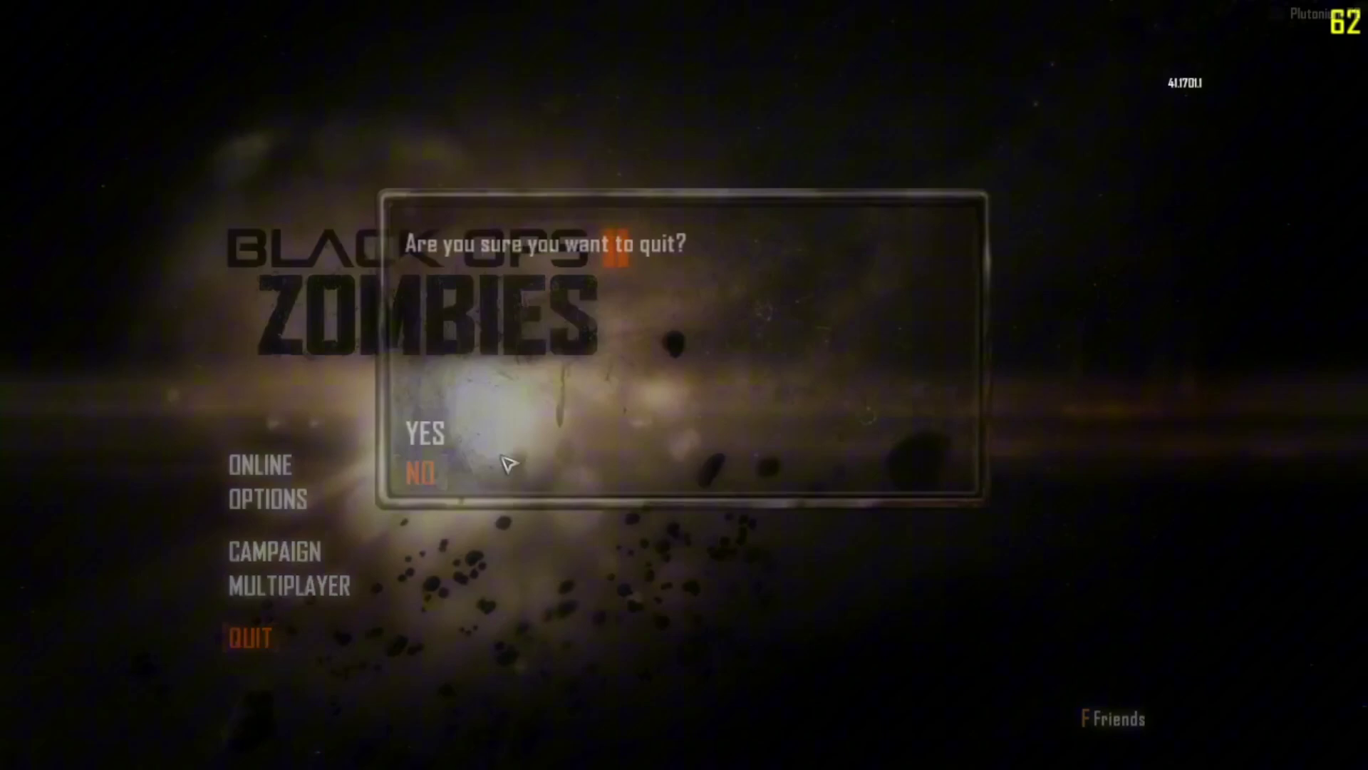